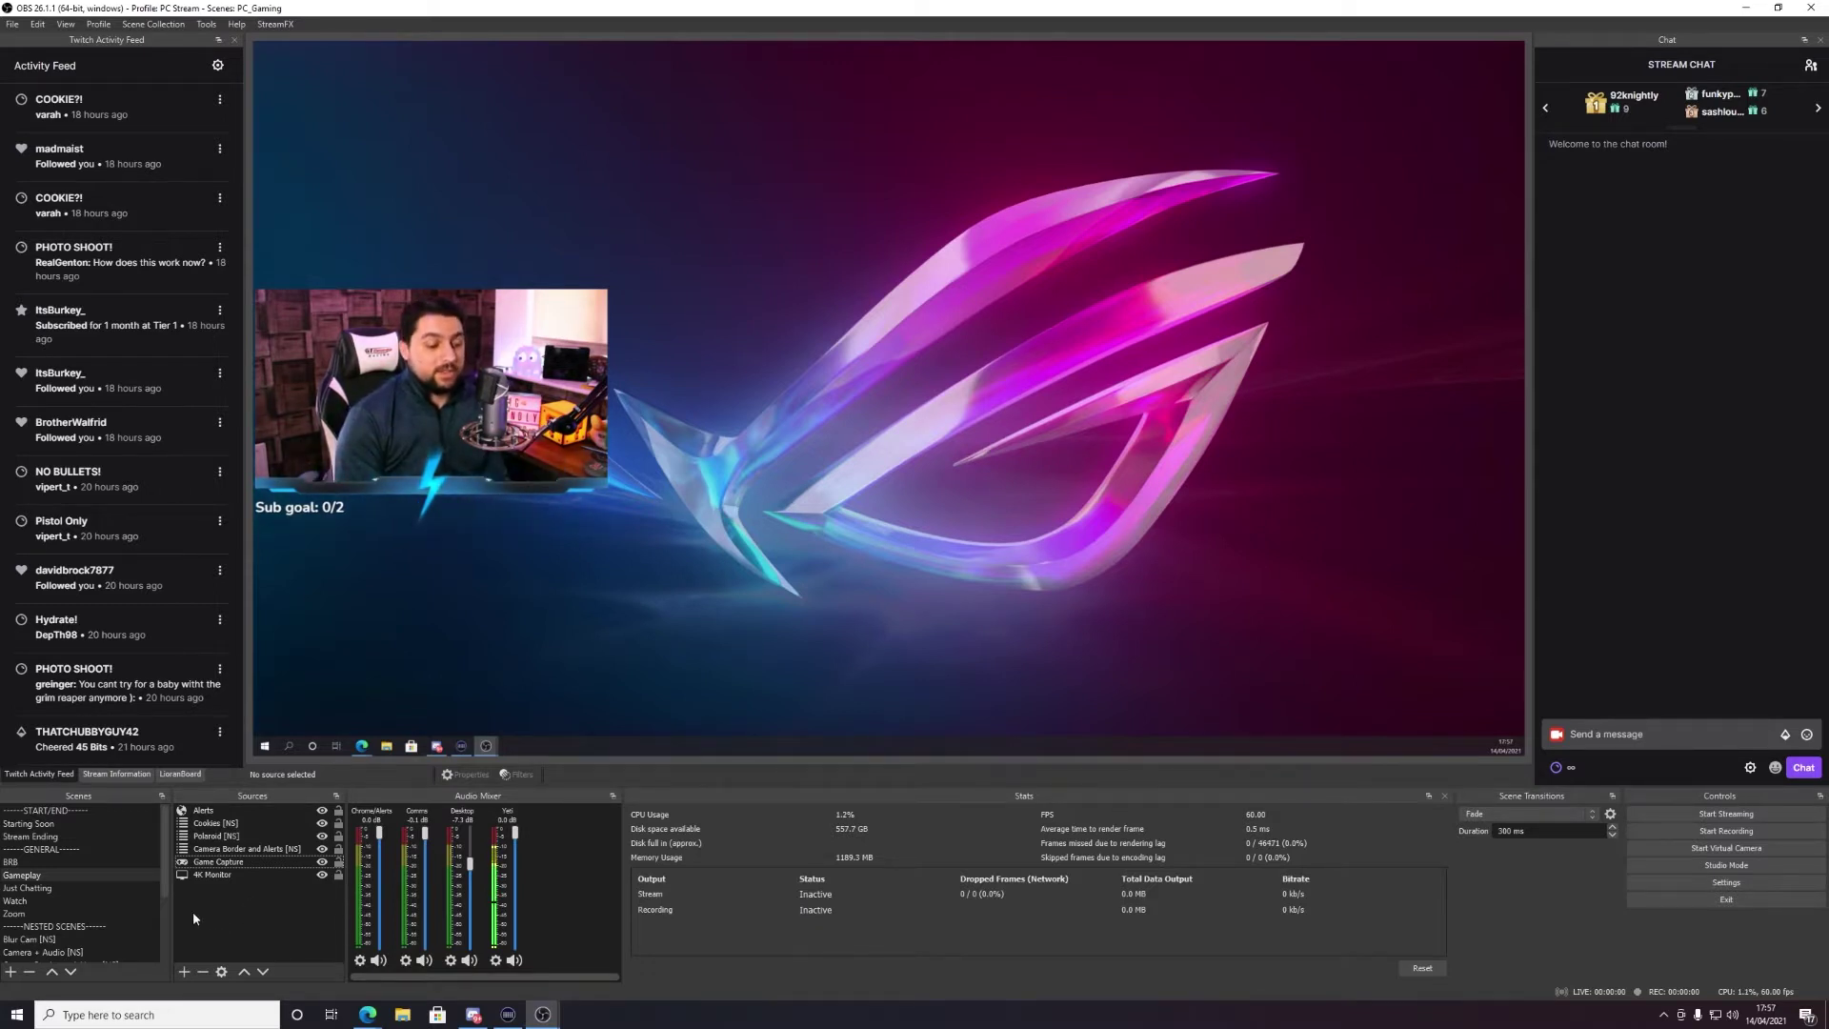
# Add a Move Source filter named Centre to the Gameplay scene and set its source to Camera Border and Alerts [NS].
pyautogui.rightClick(93, 873)
pyautogui.click(144, 804)
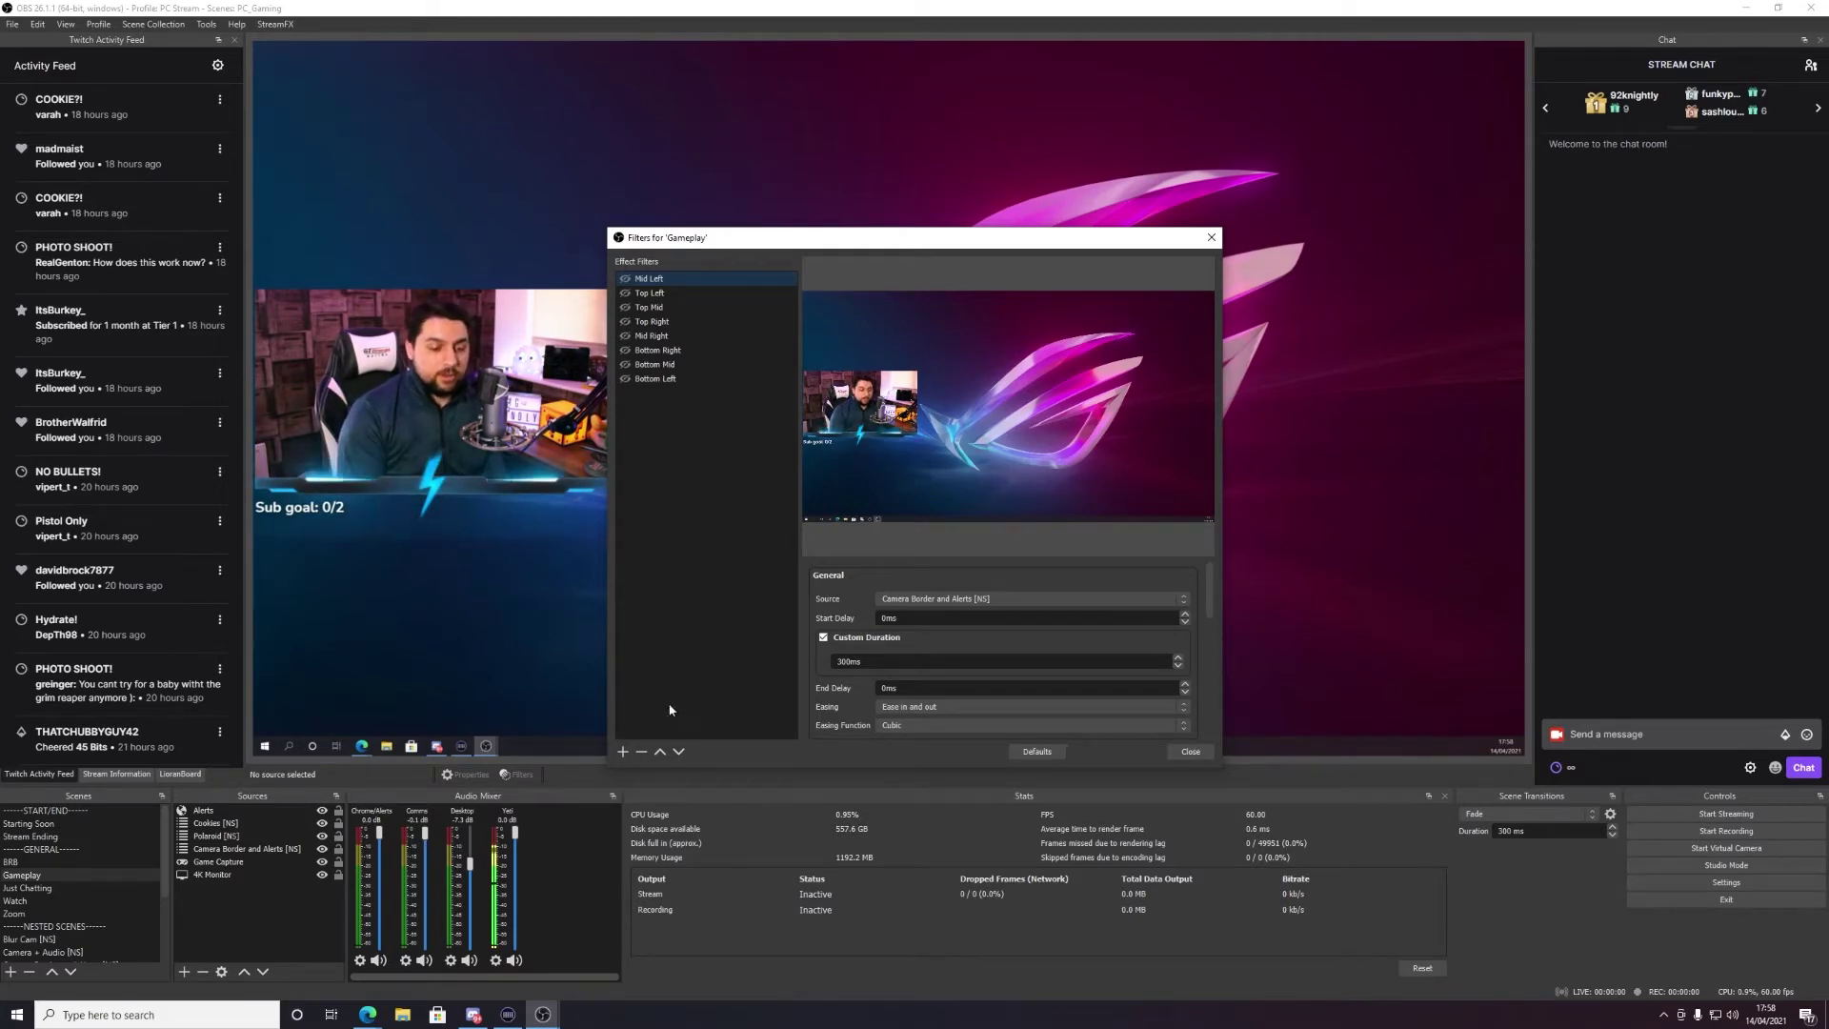
pyautogui.click(623, 752)
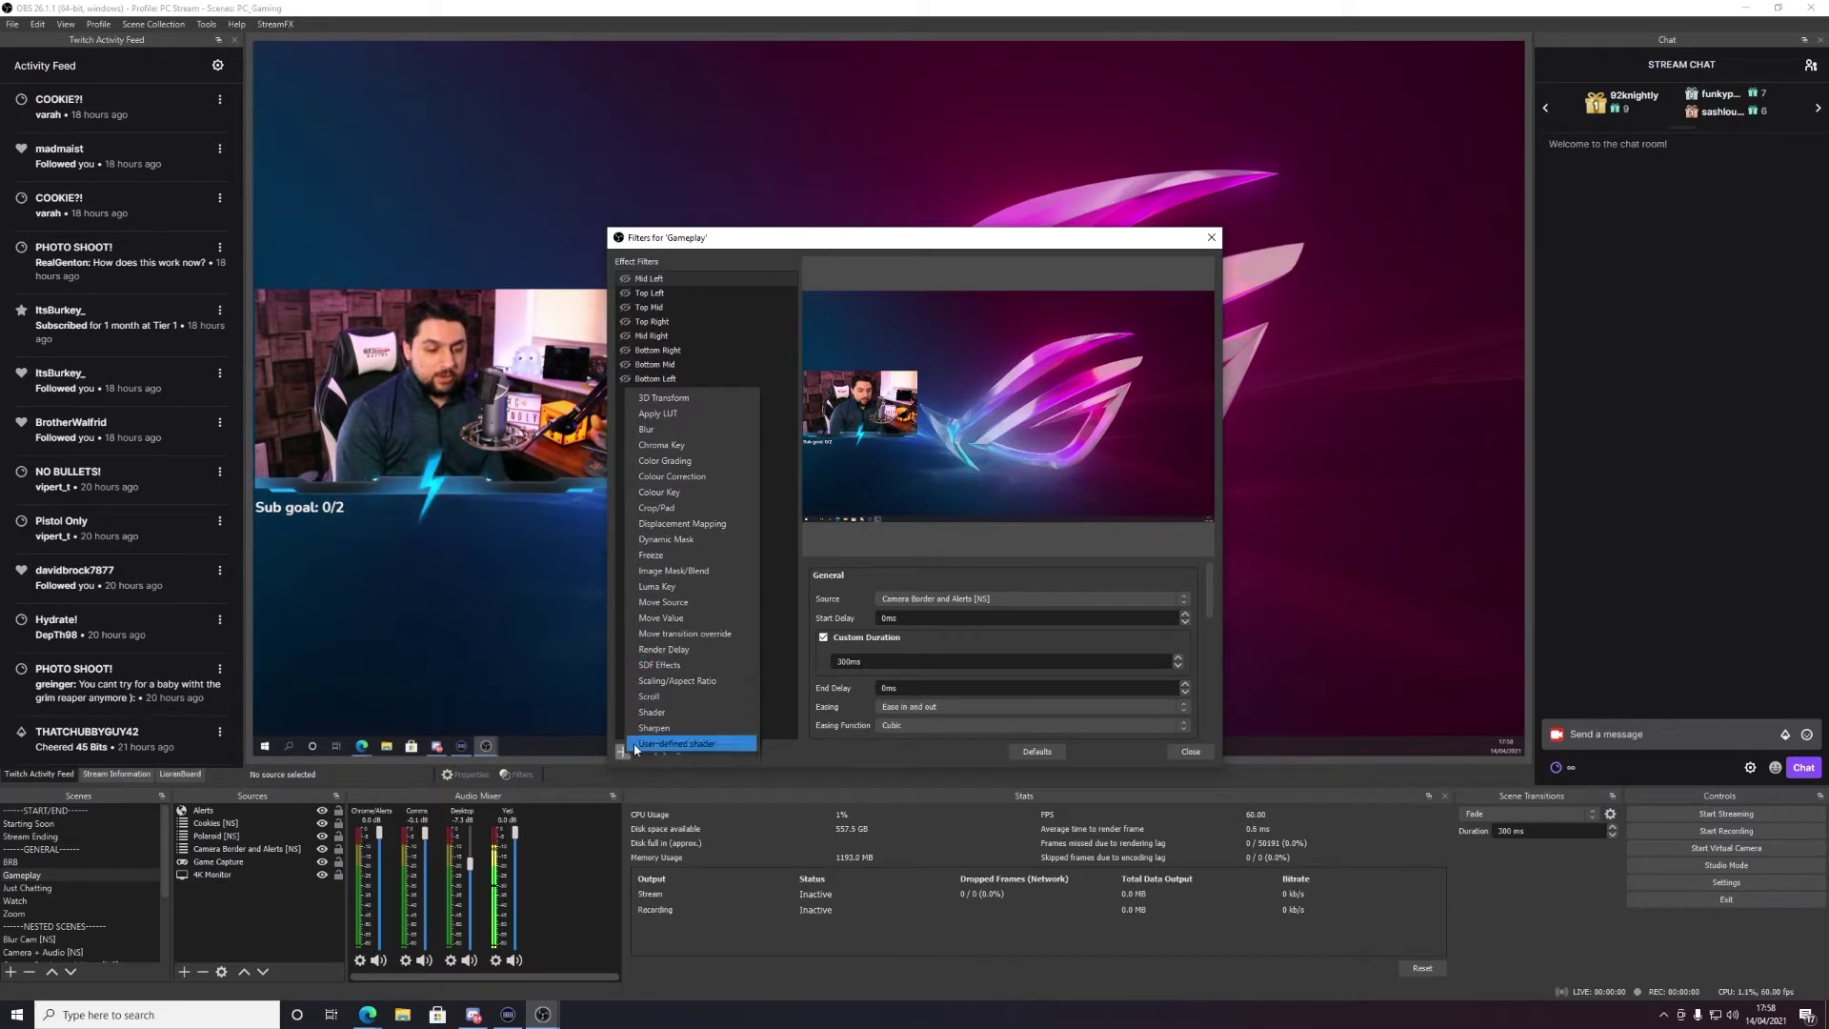
pyautogui.click(691, 603)
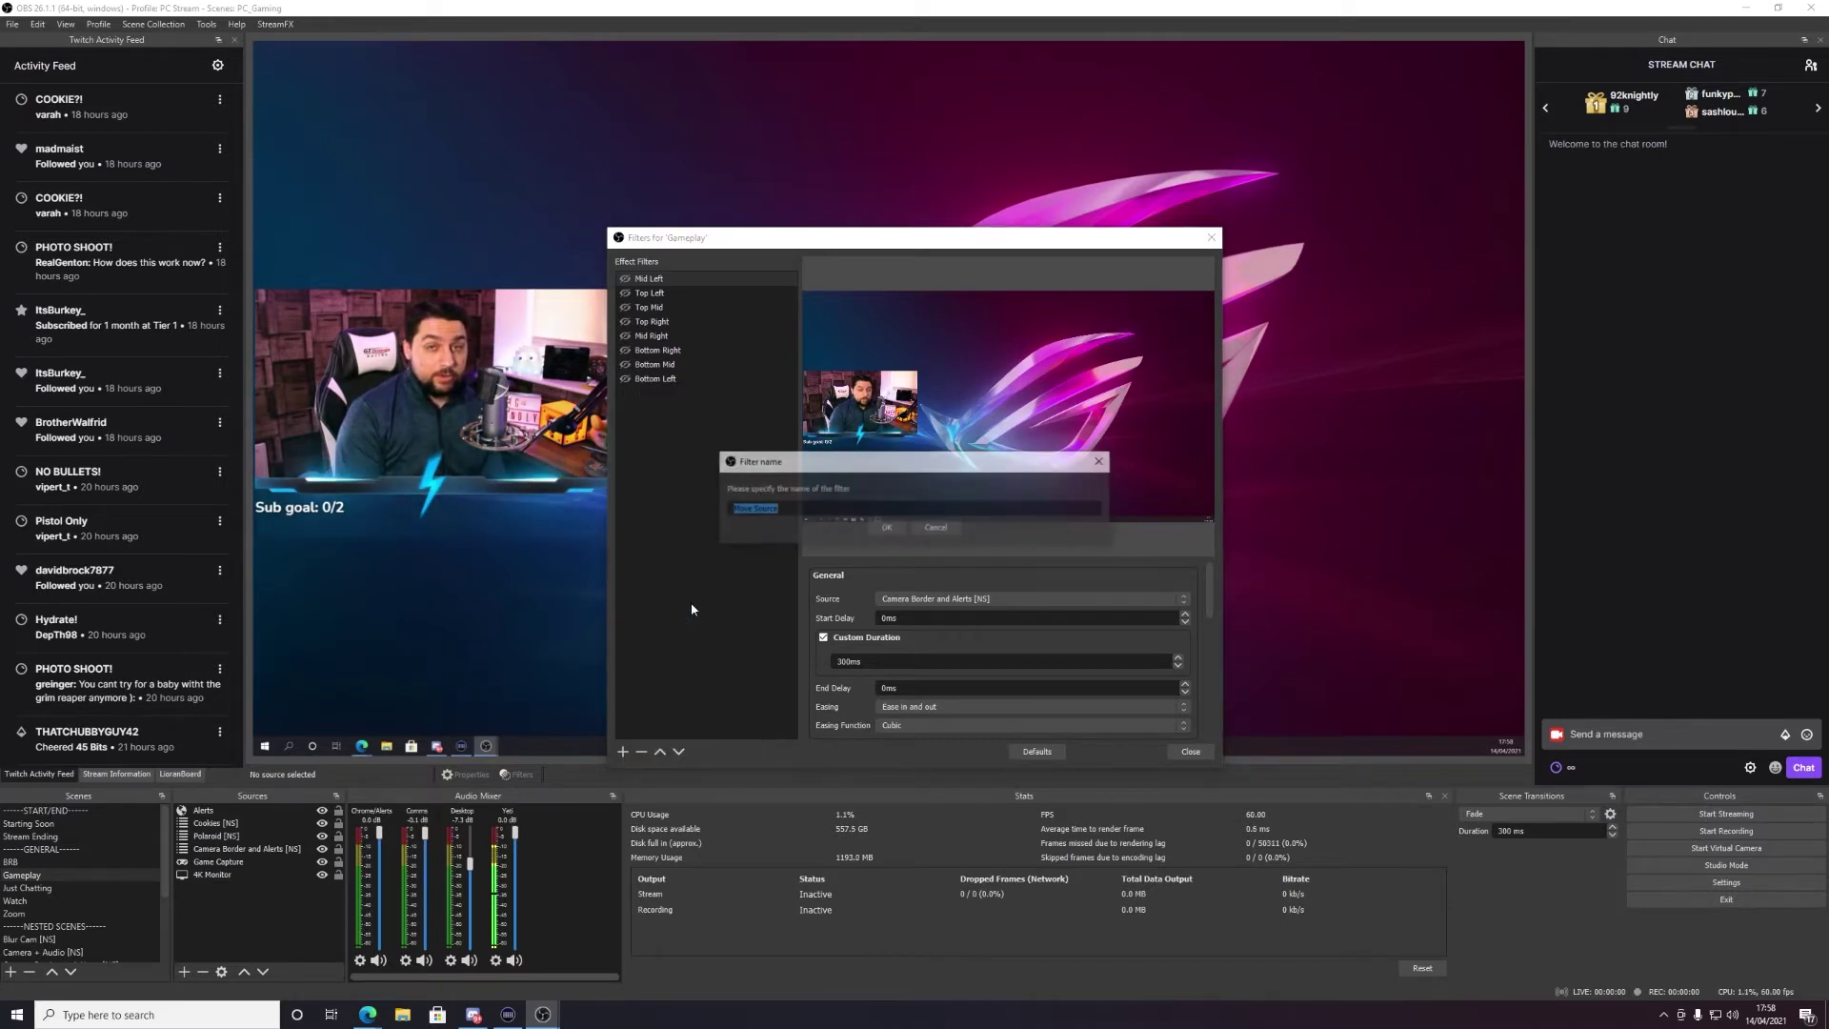
pyautogui.write('Centre')
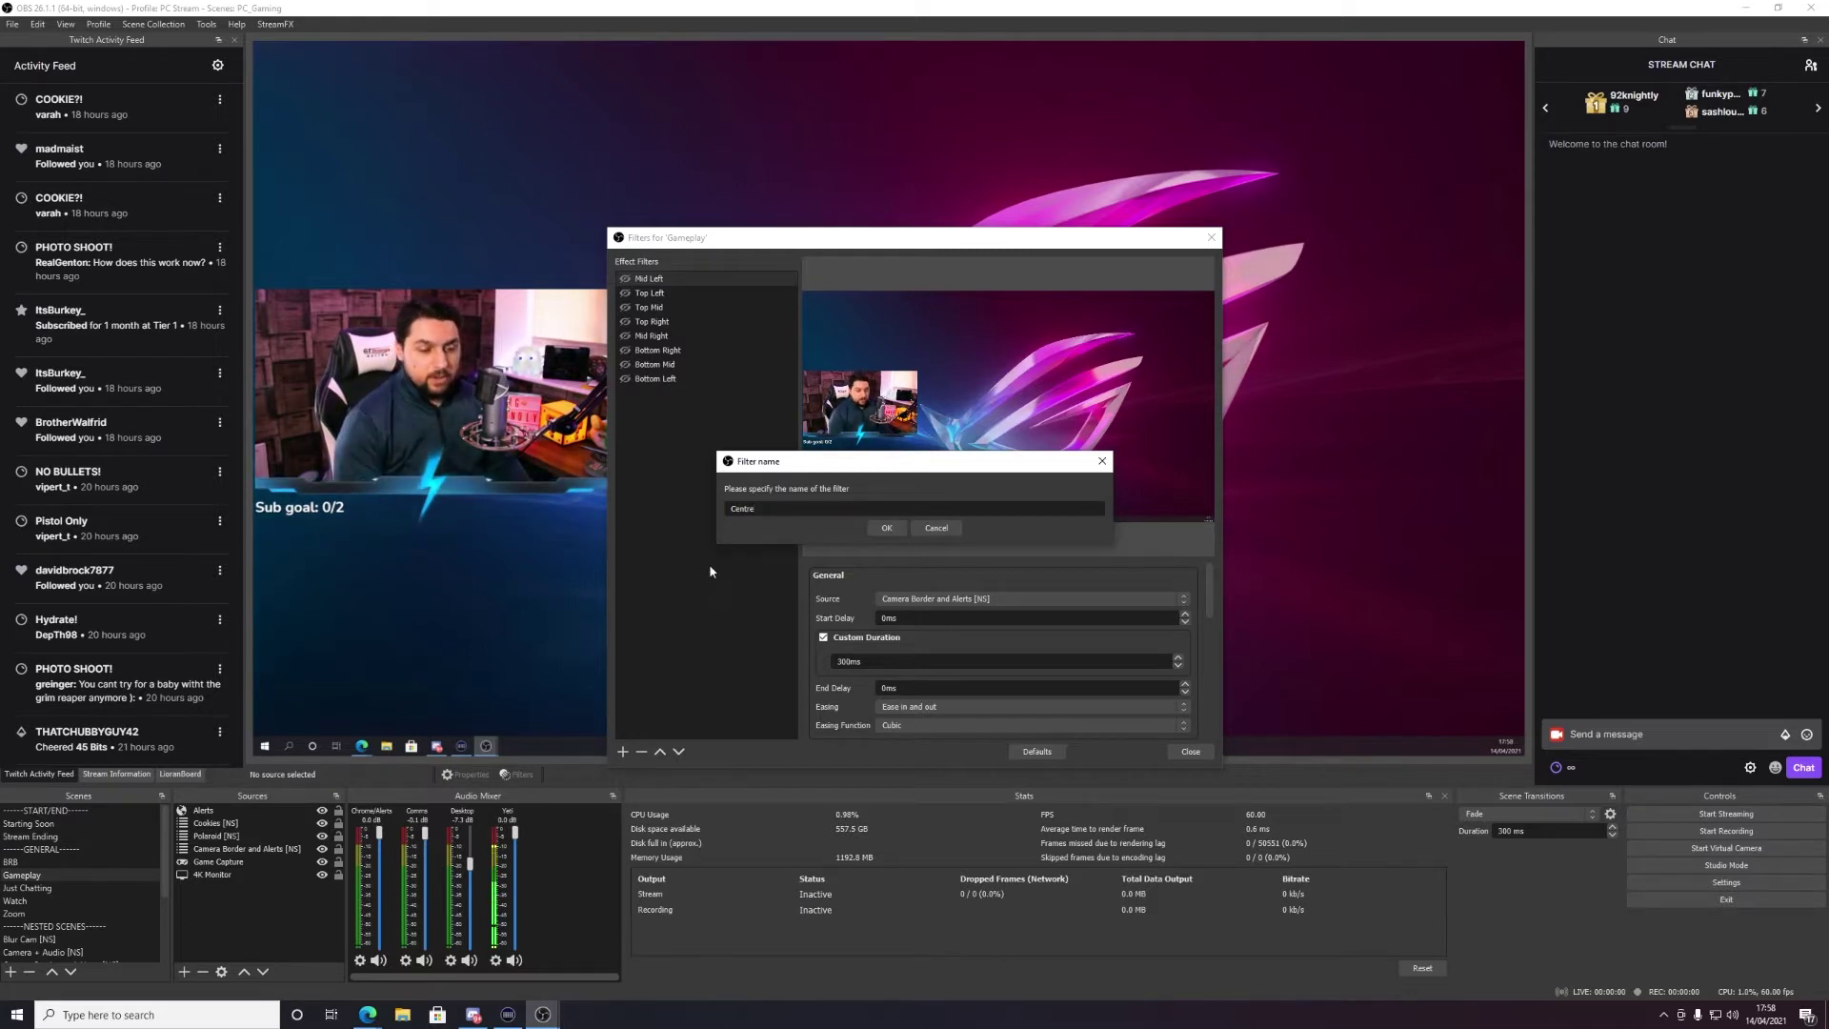
pyautogui.click(885, 528)
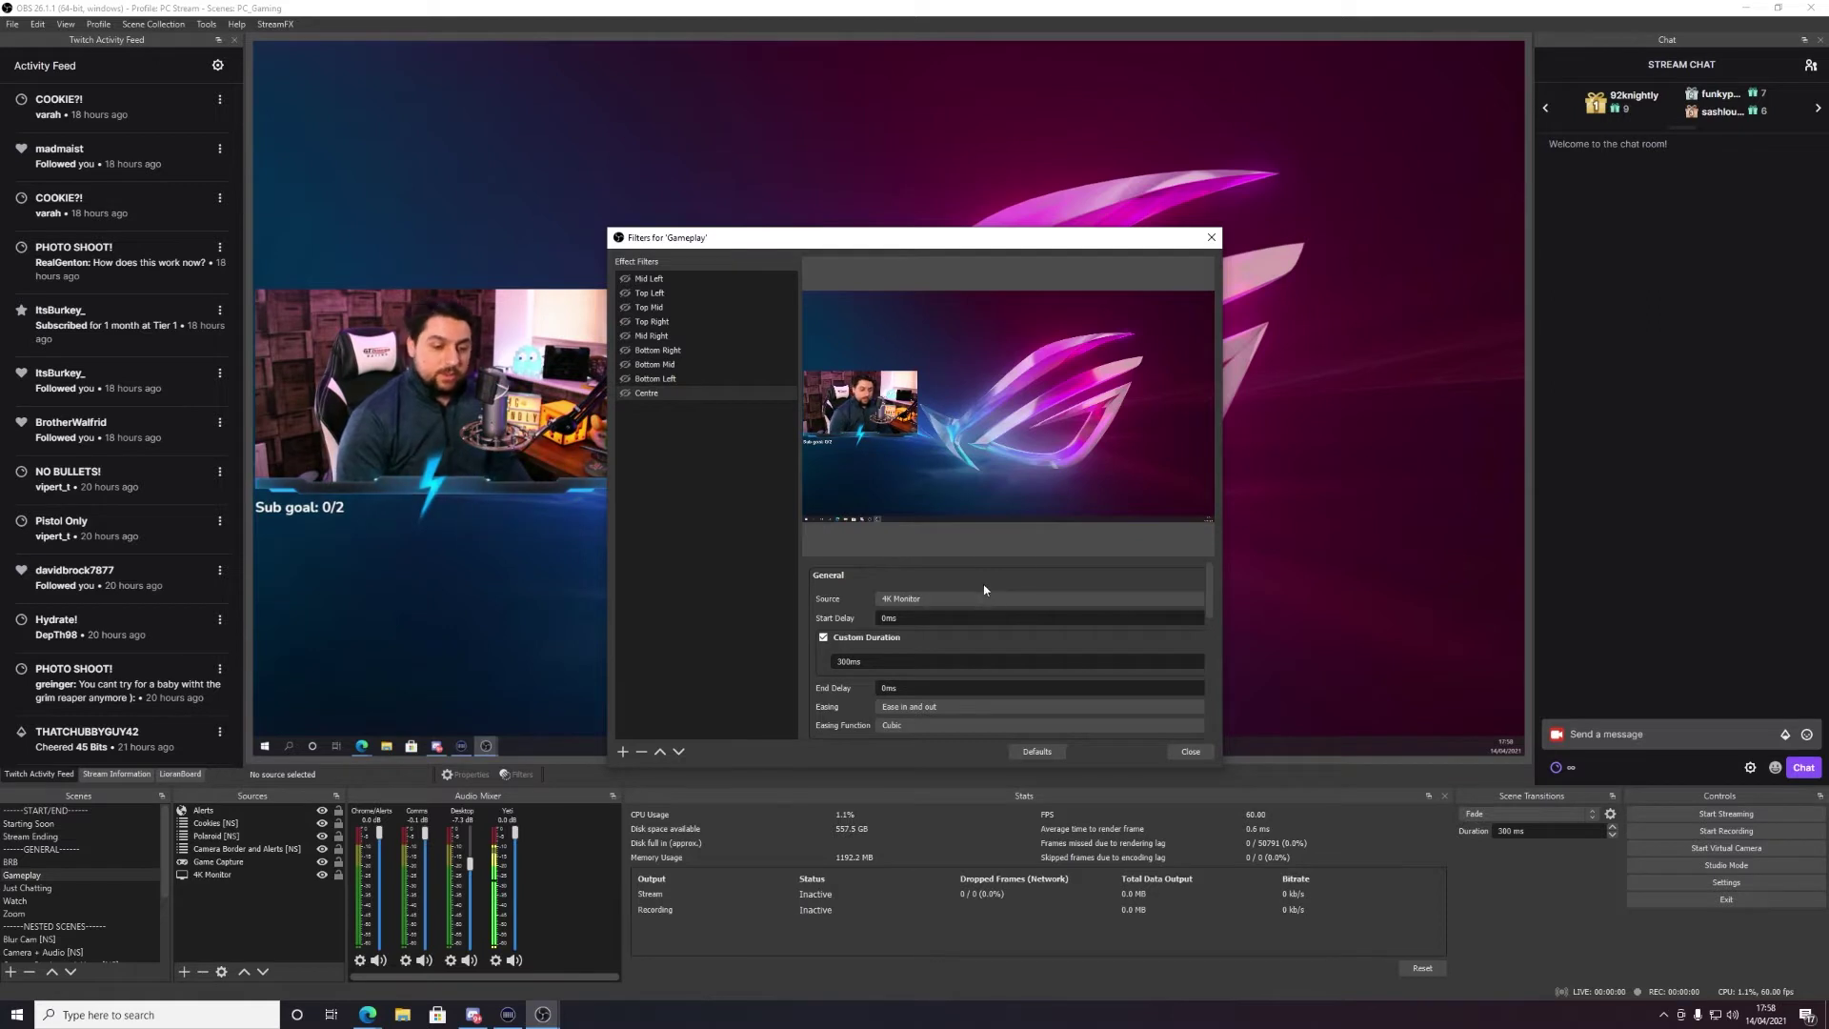
pyautogui.click(1053, 600)
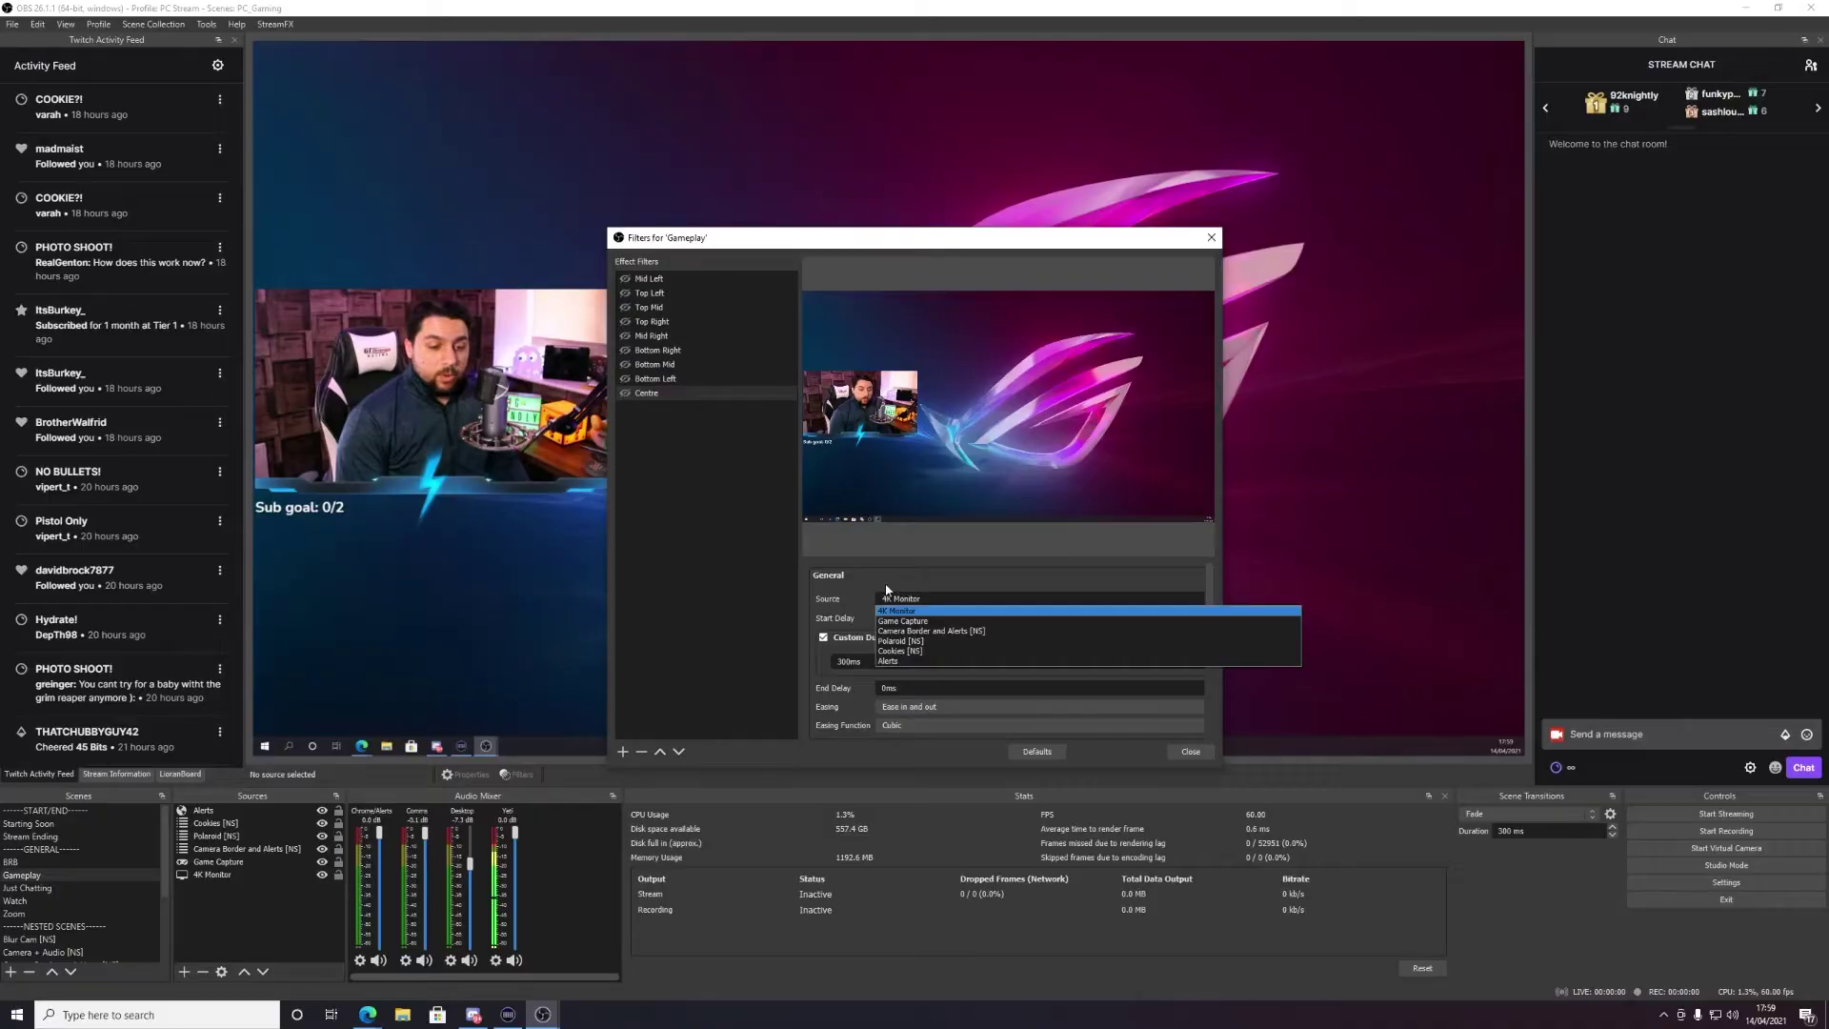
pyautogui.click(989, 631)
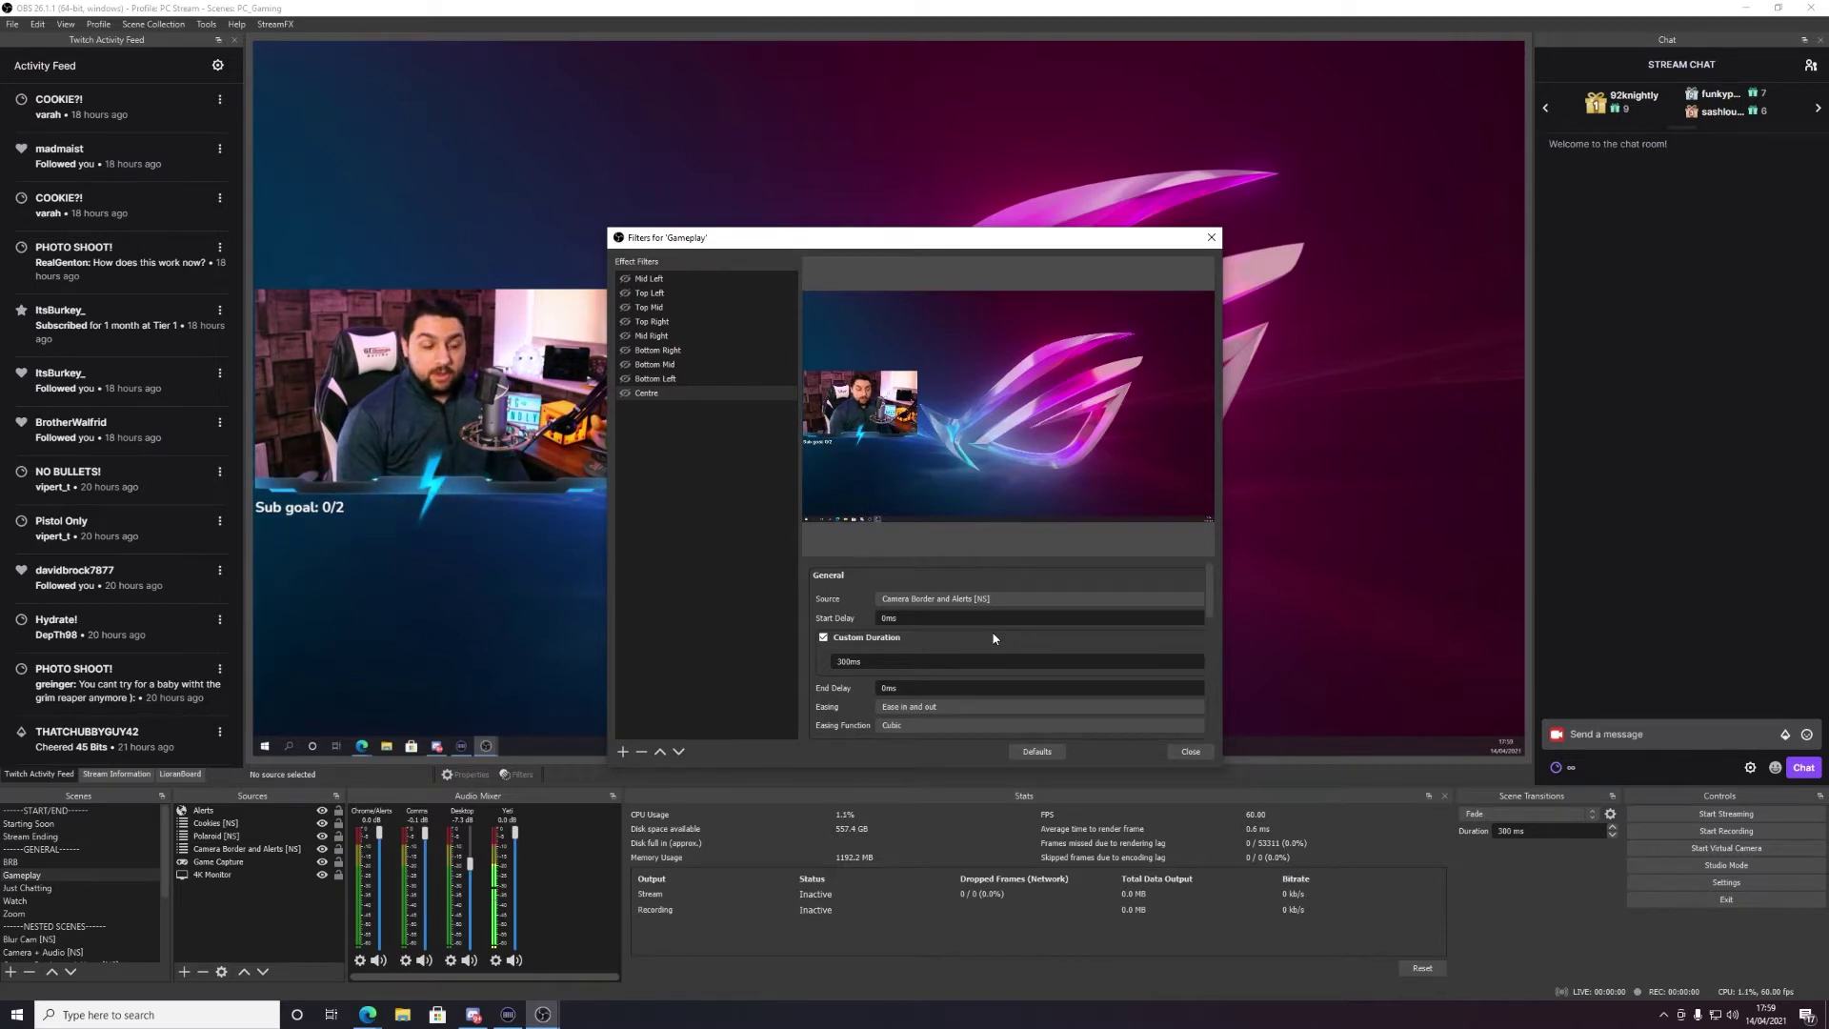
# Move the Camera Border and Alerts source to the middle of the canvas and capture its transform in the Centre filter.
pyautogui.scroll(-1, 952, 637)
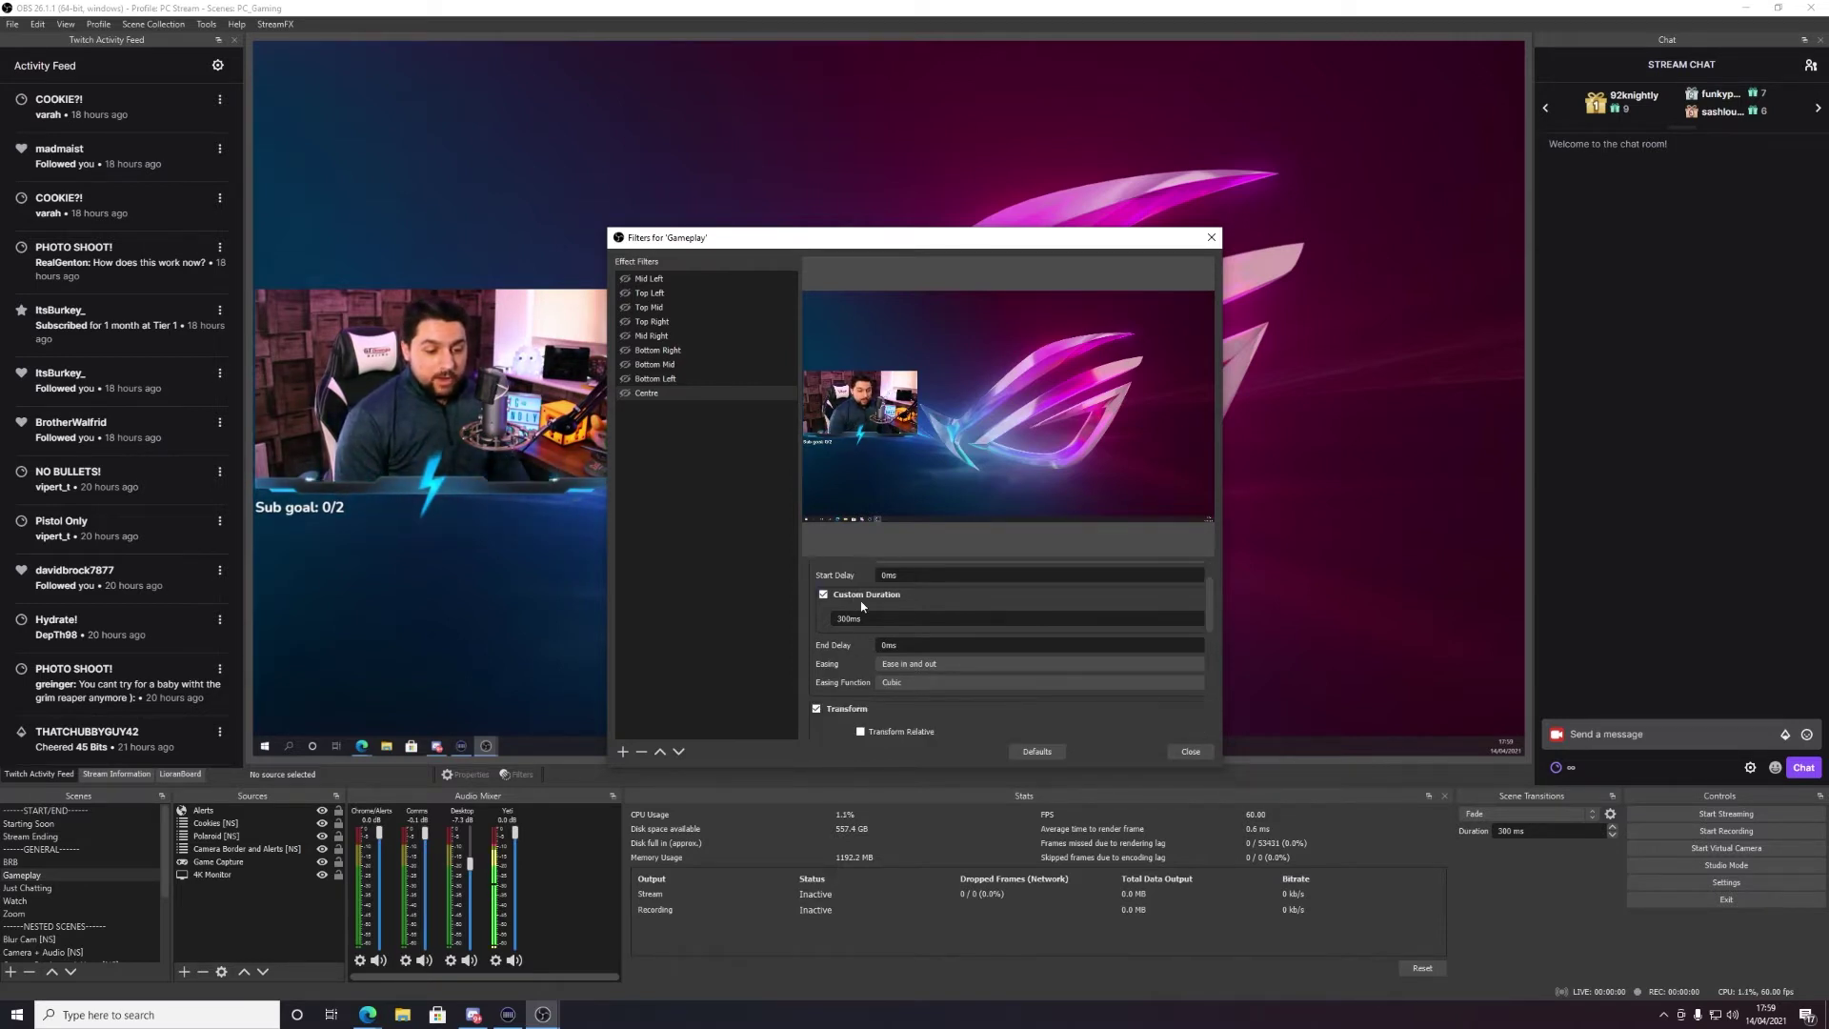
pyautogui.scroll(-1, 855, 626)
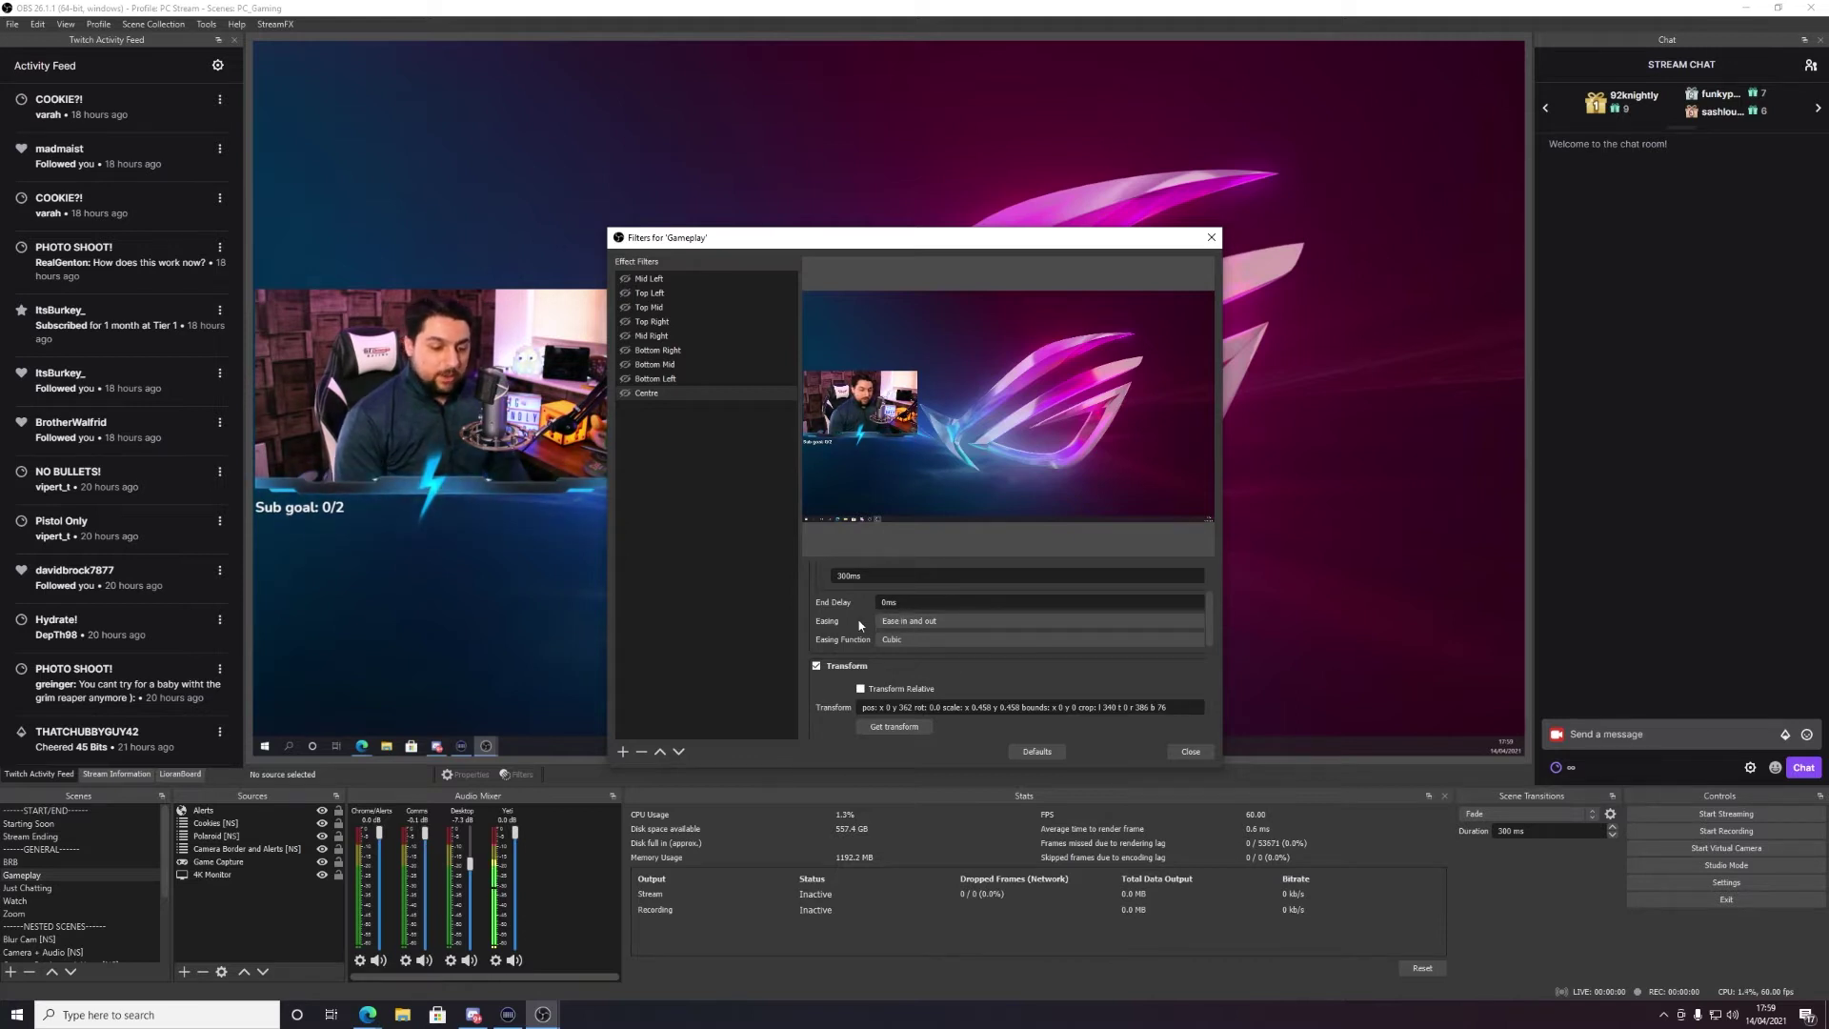
pyautogui.scroll(-1, 831, 630)
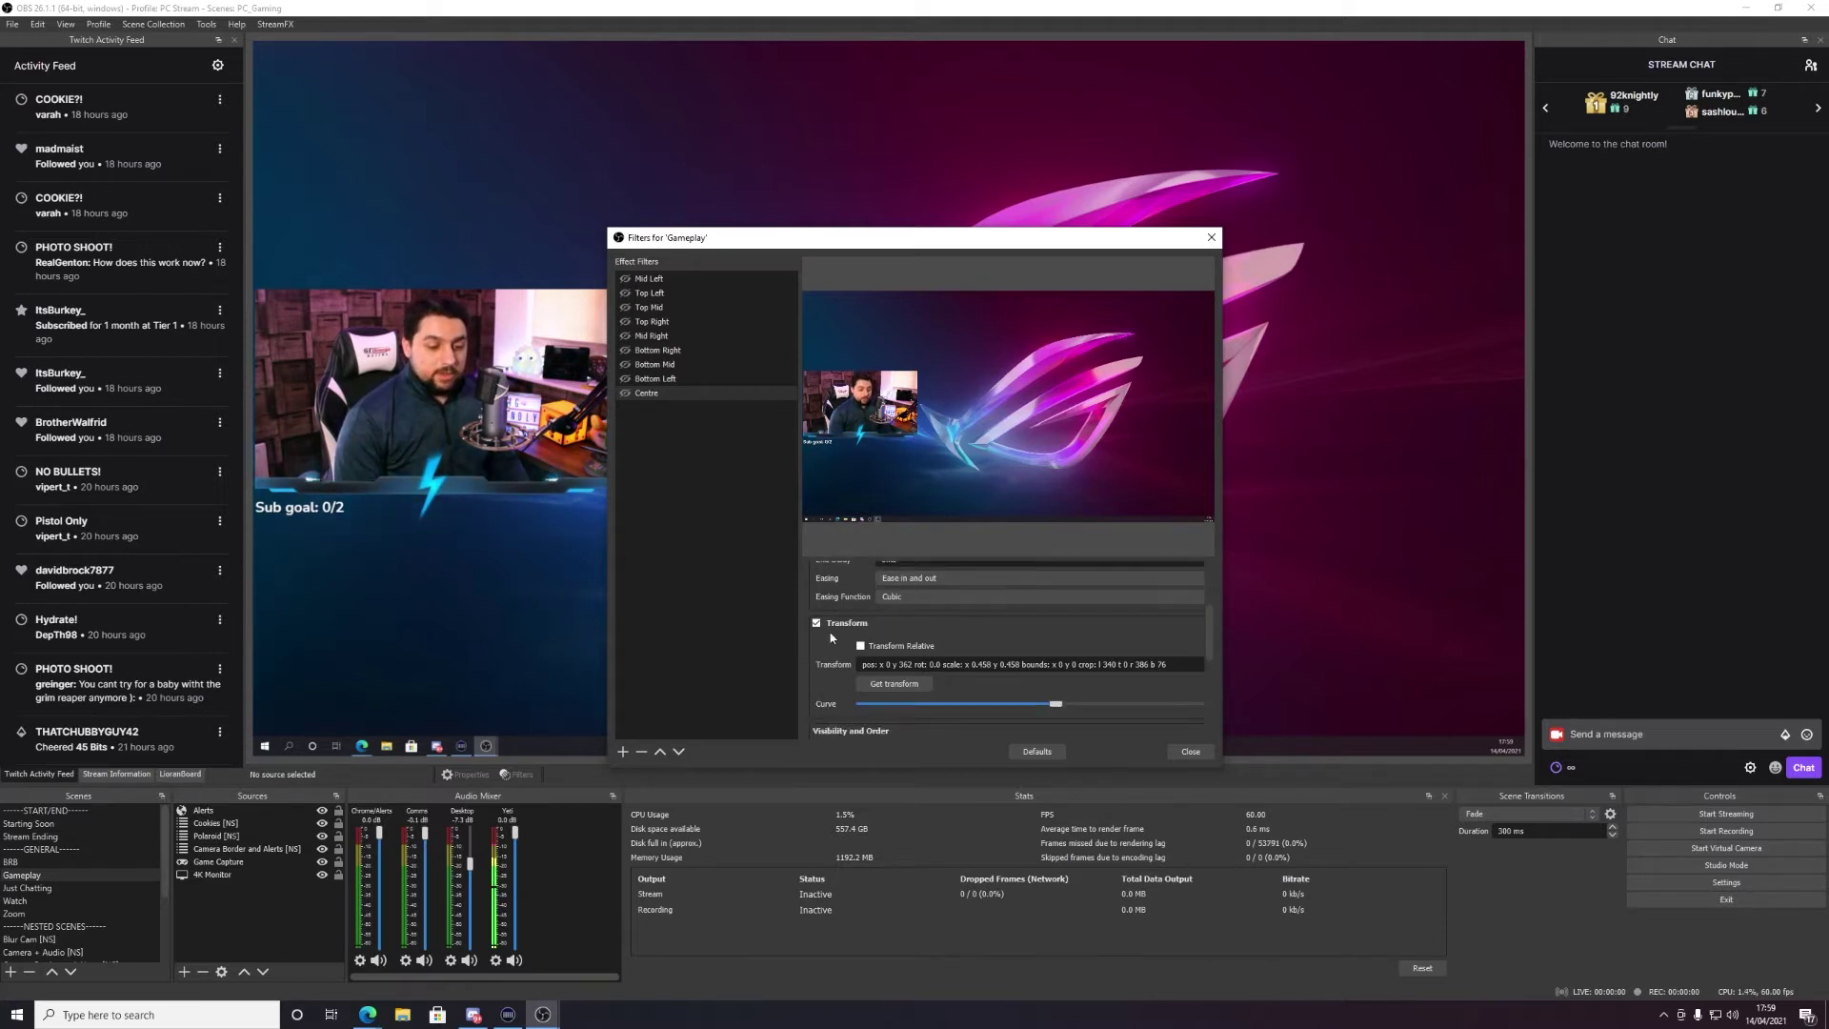
pyautogui.scroll(-1, 836, 646)
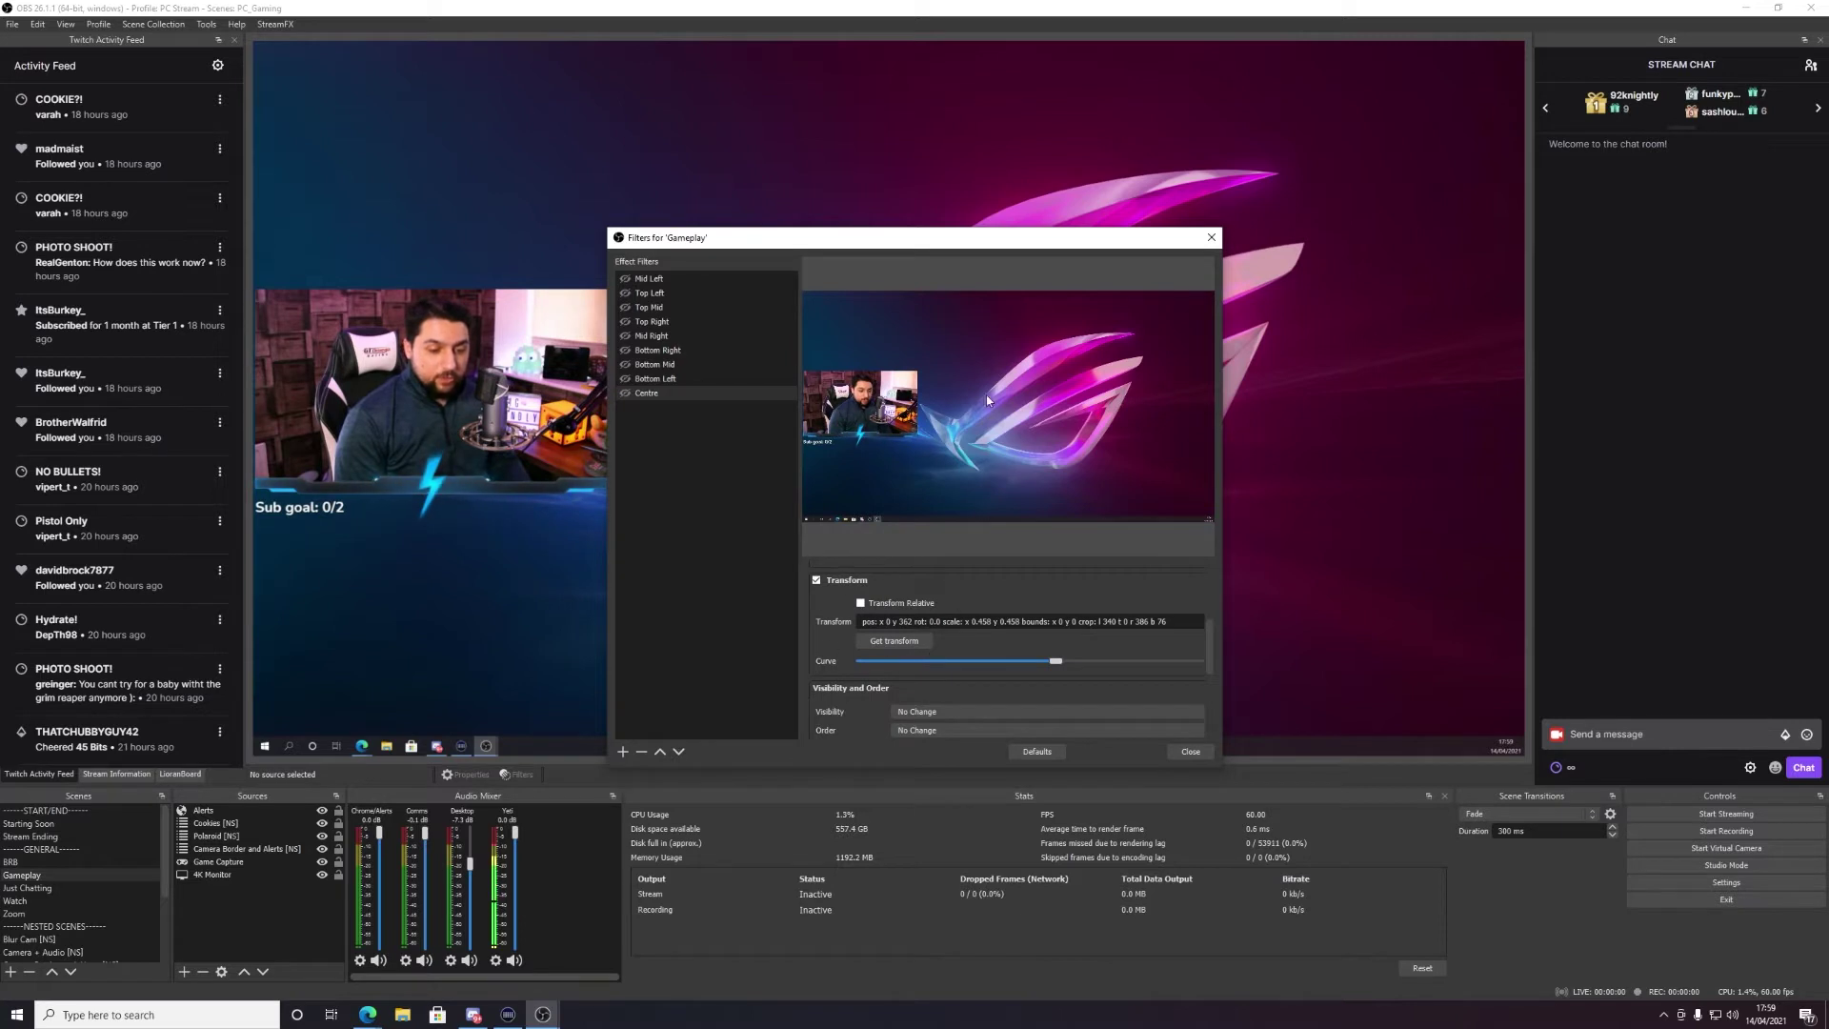
pyautogui.moveTo(919, 243); pyautogui.dragTo(1483, 198)
pyautogui.click(426, 425)
pyautogui.click(453, 423)
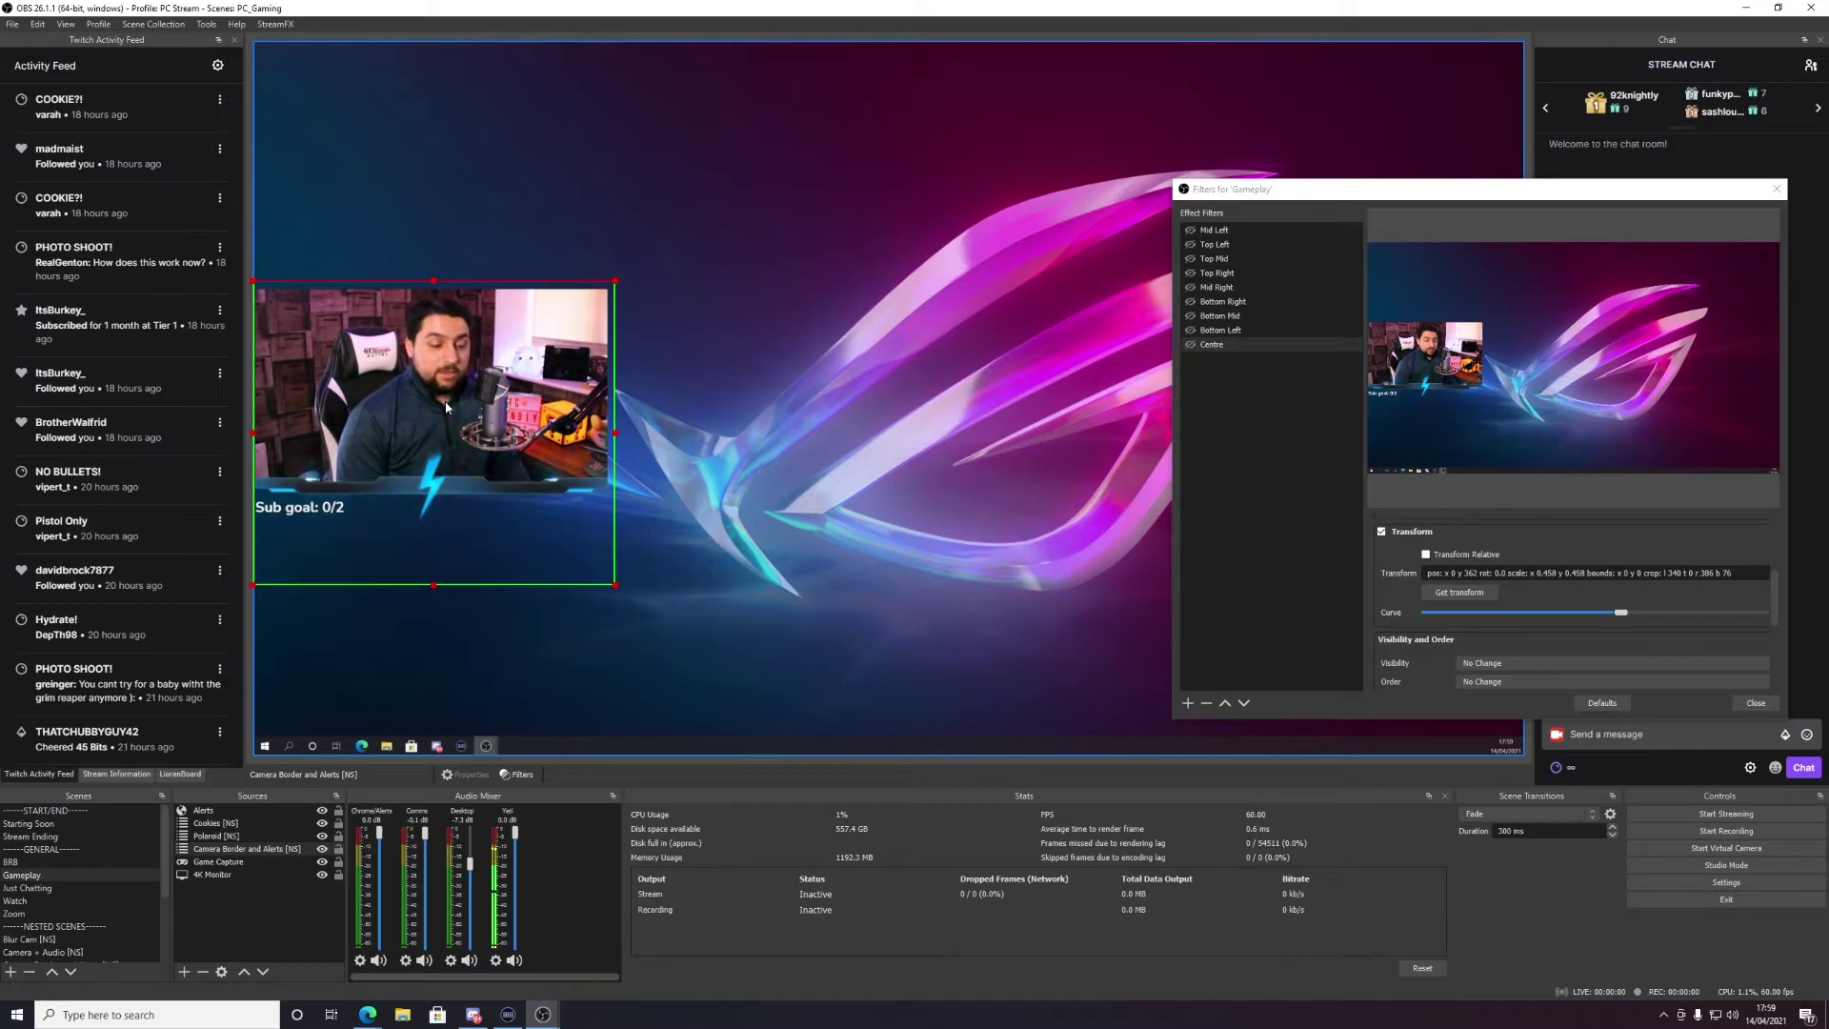
pyautogui.moveTo(445, 407); pyautogui.dragTo(931, 398)
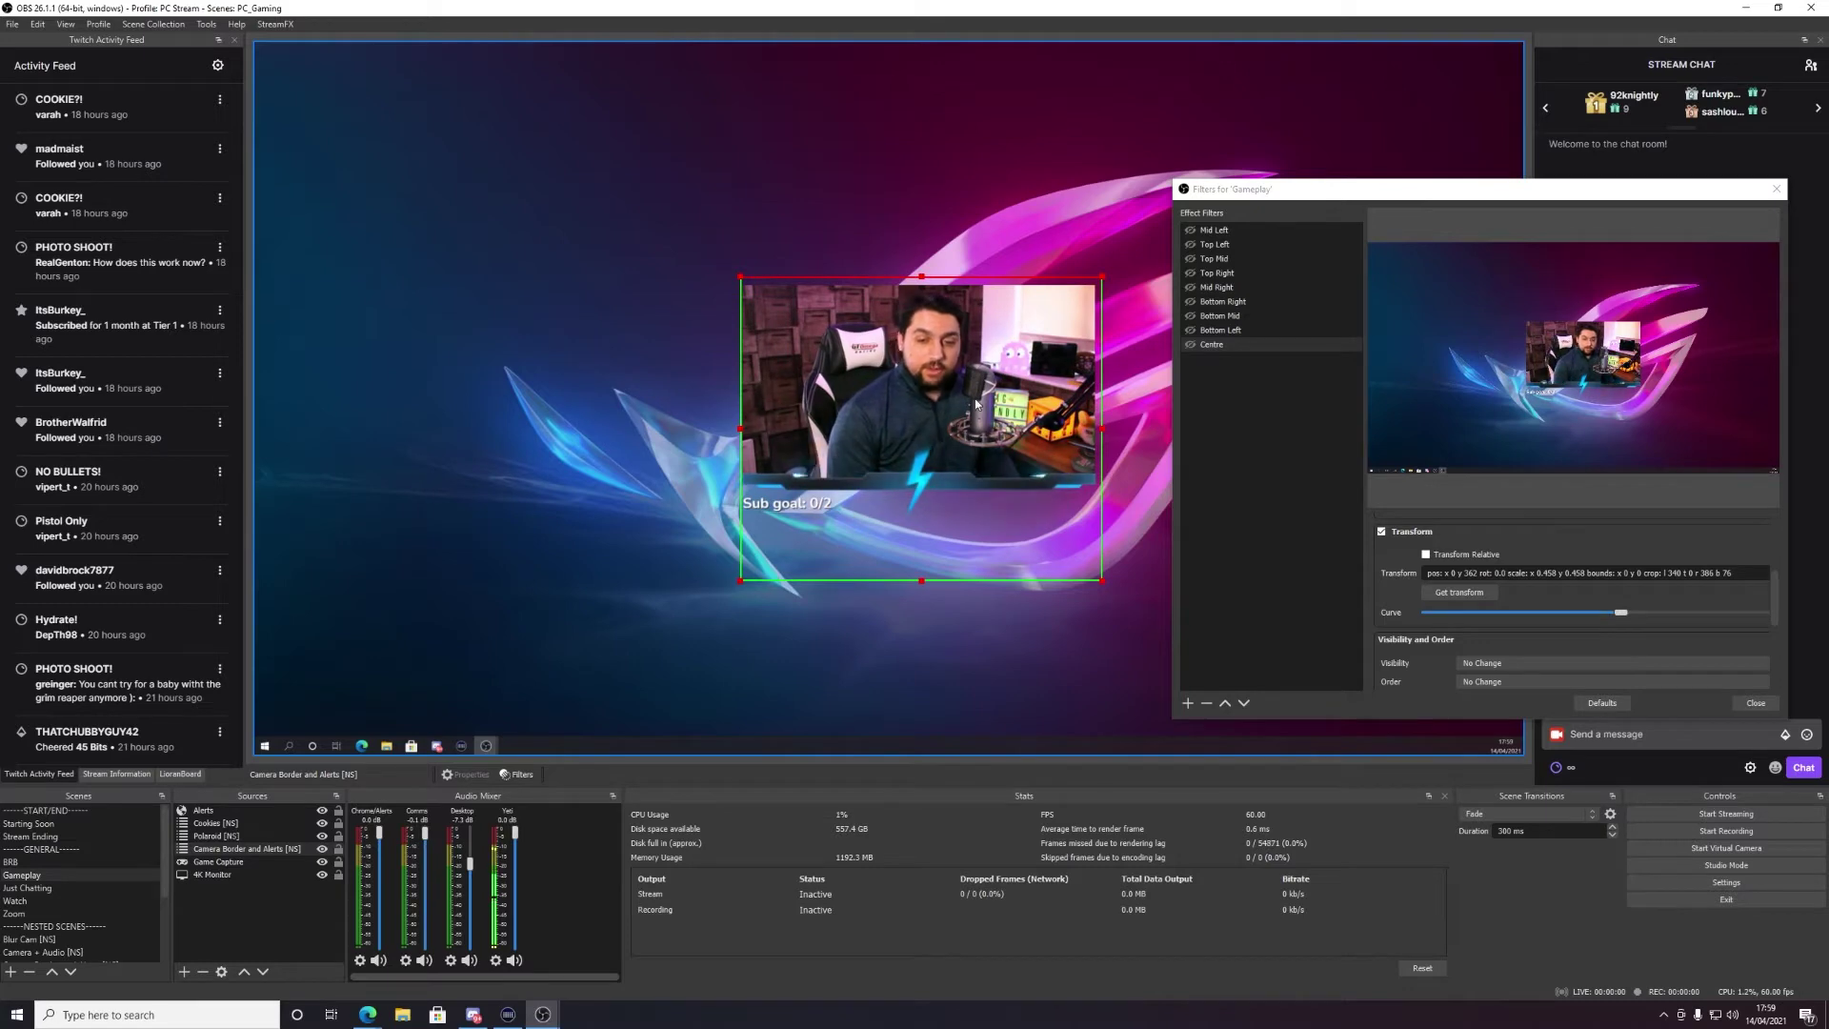
pyautogui.click(1469, 595)
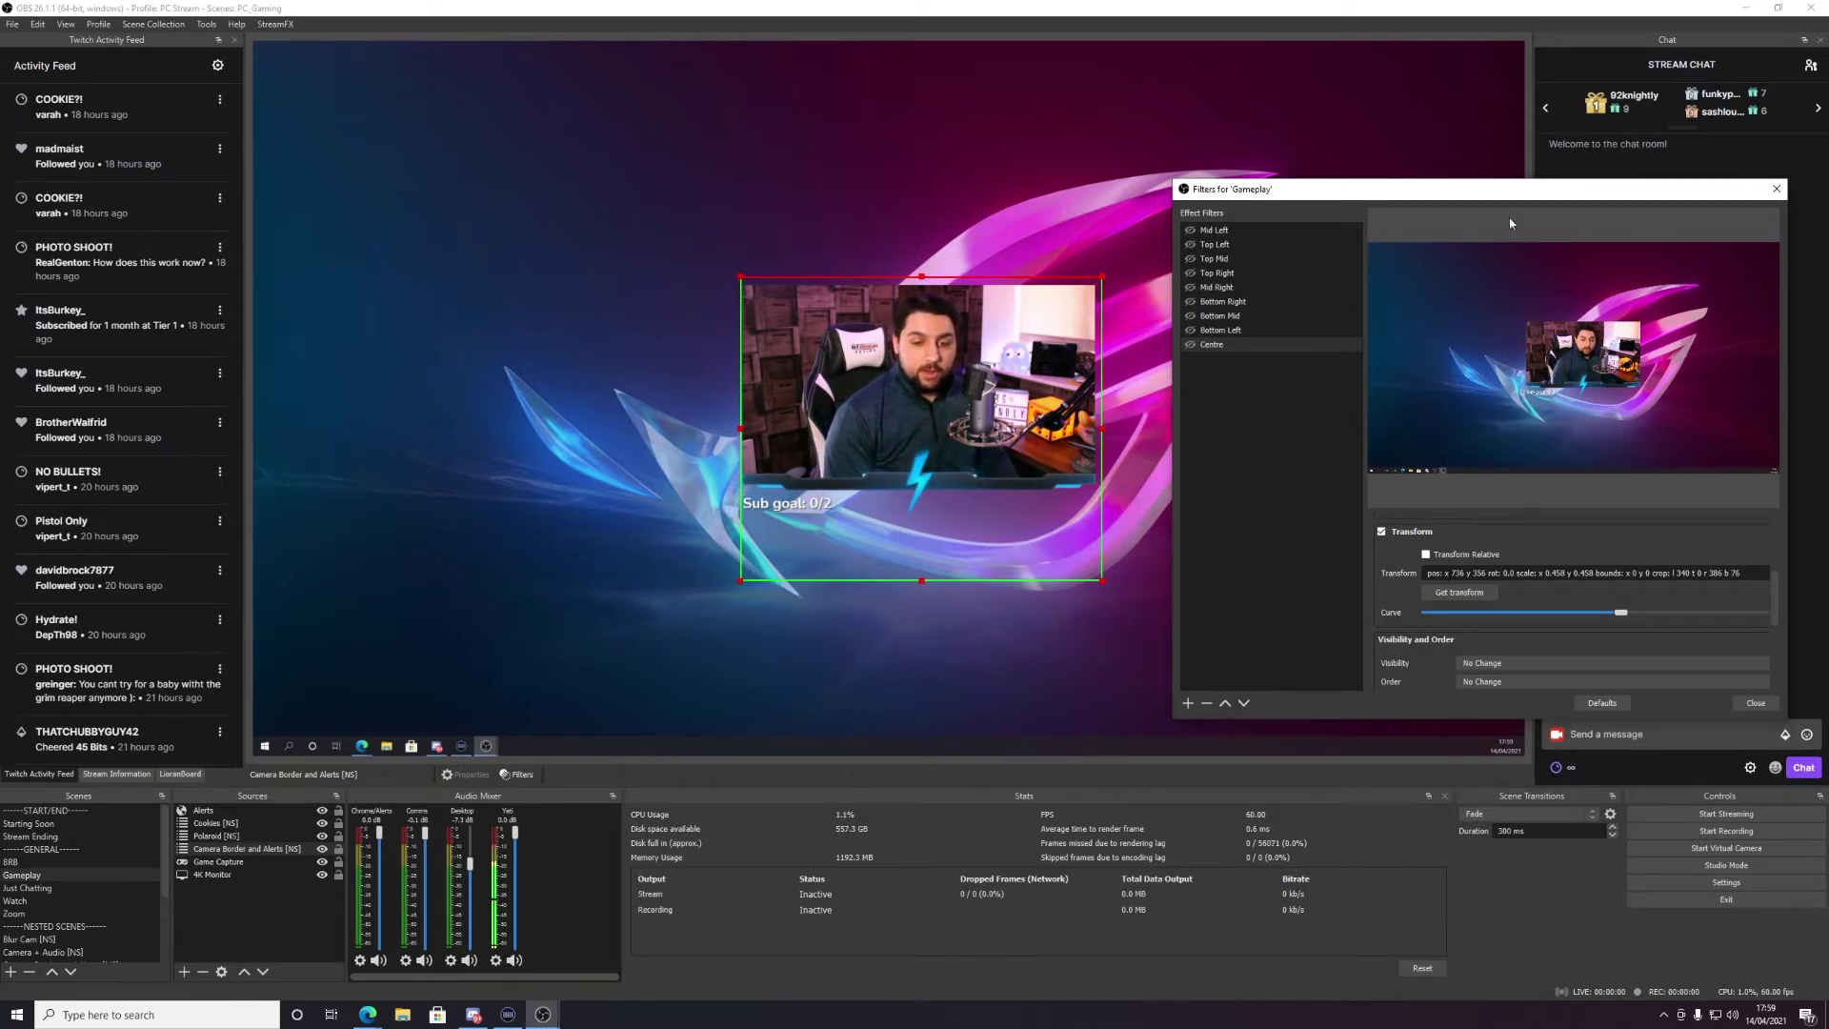
# Set the Centre filter's start trigger to Enable, when the eye icon in front of the filter is enabled.
pyautogui.scroll(-1, 1454, 608)
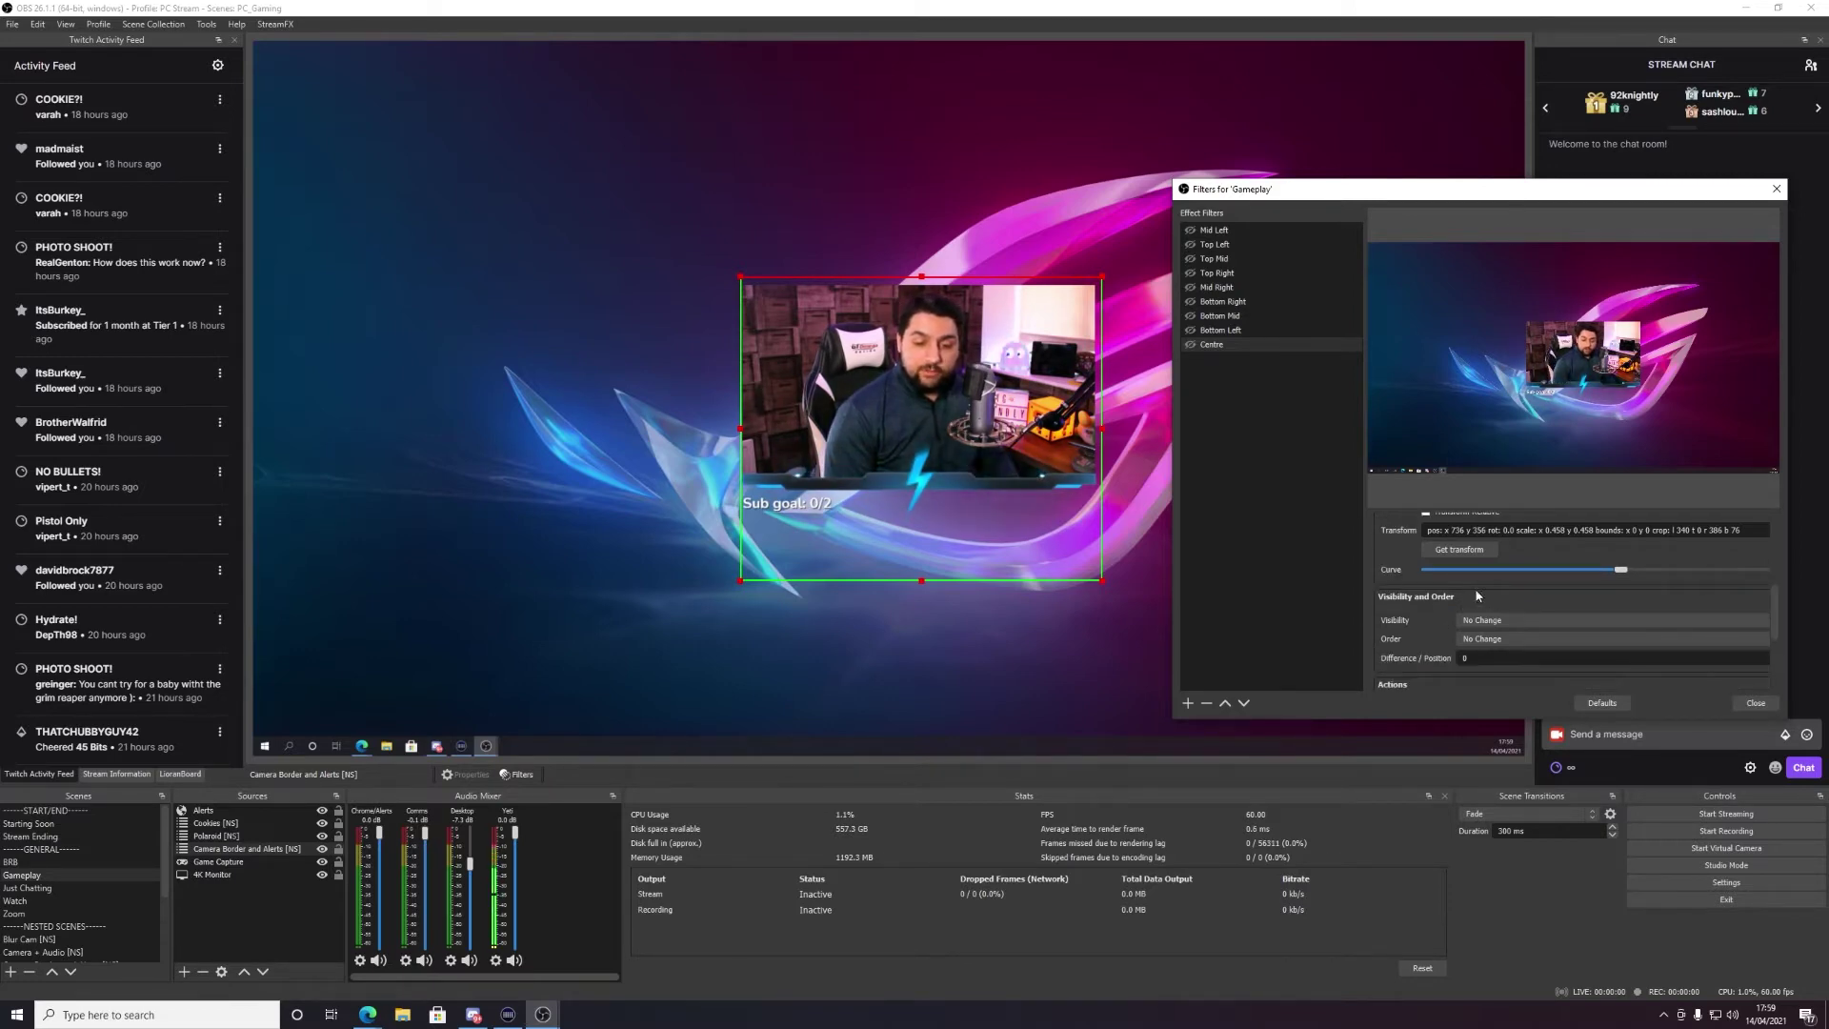
pyautogui.scroll(-1, 1401, 607)
pyautogui.scroll(-1, 1419, 619)
pyautogui.scroll(-1, 1416, 597)
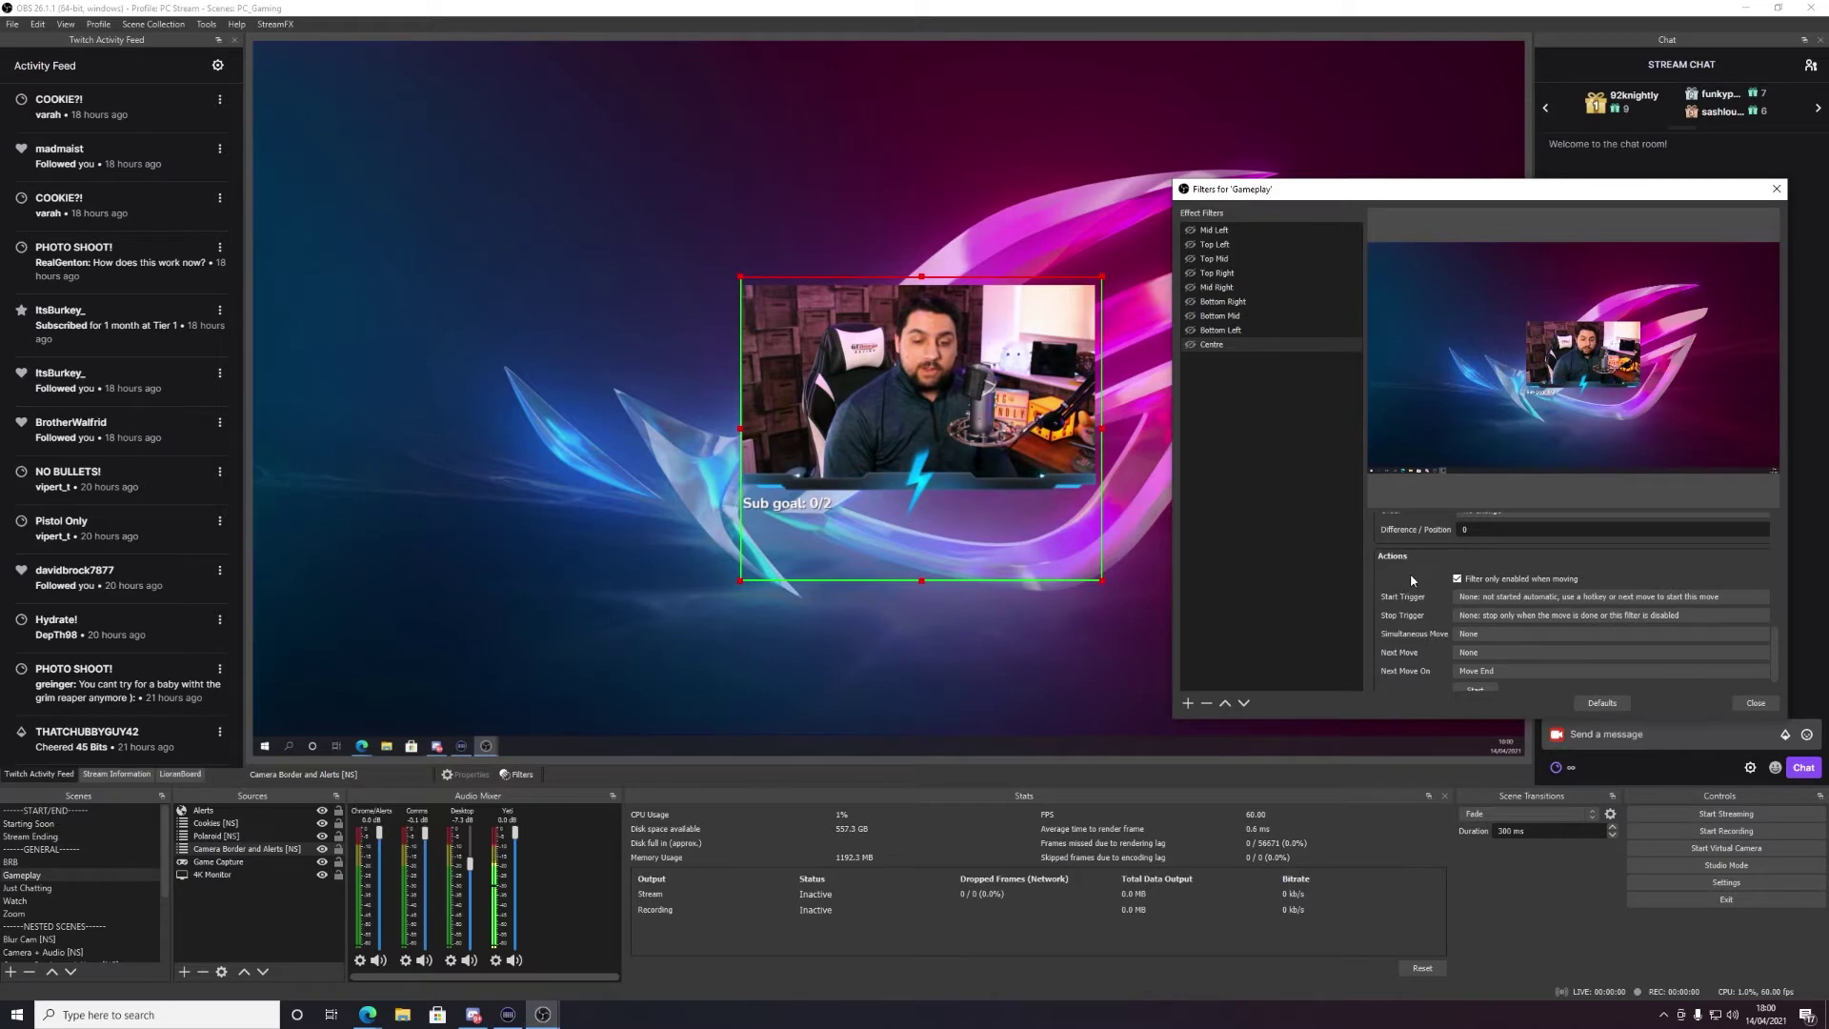
pyautogui.click(1493, 598)
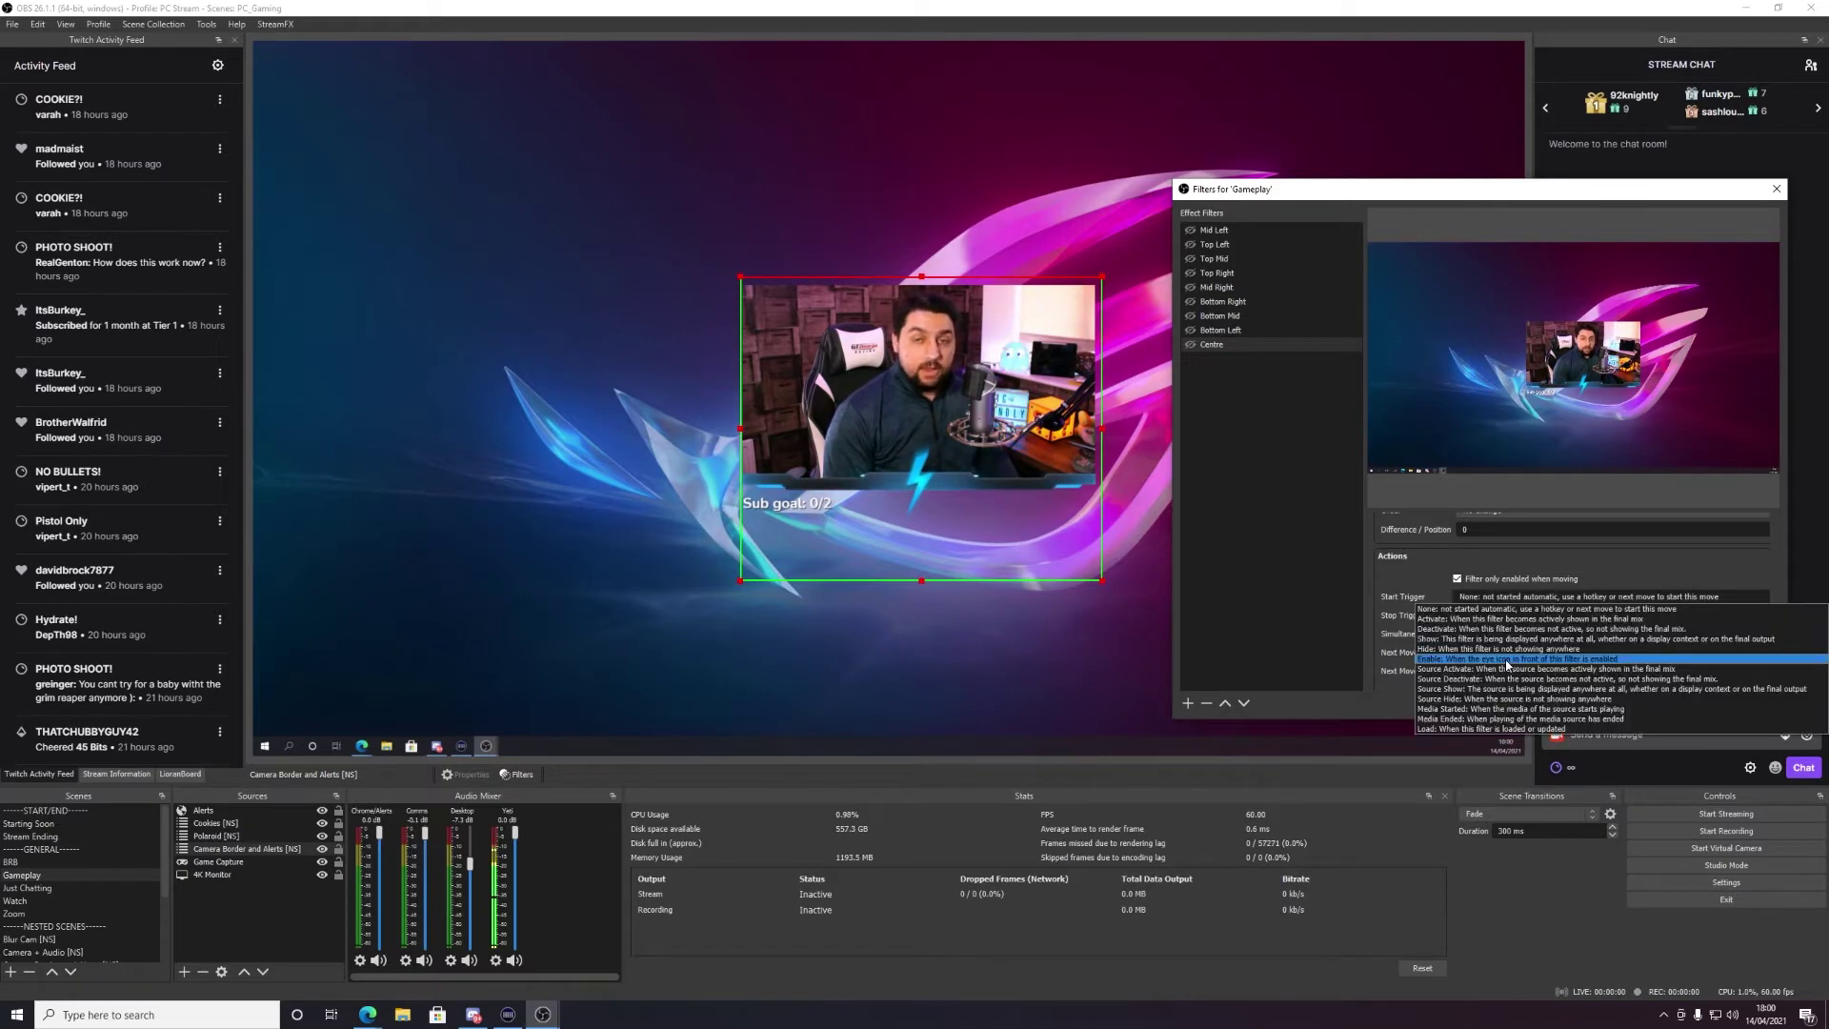
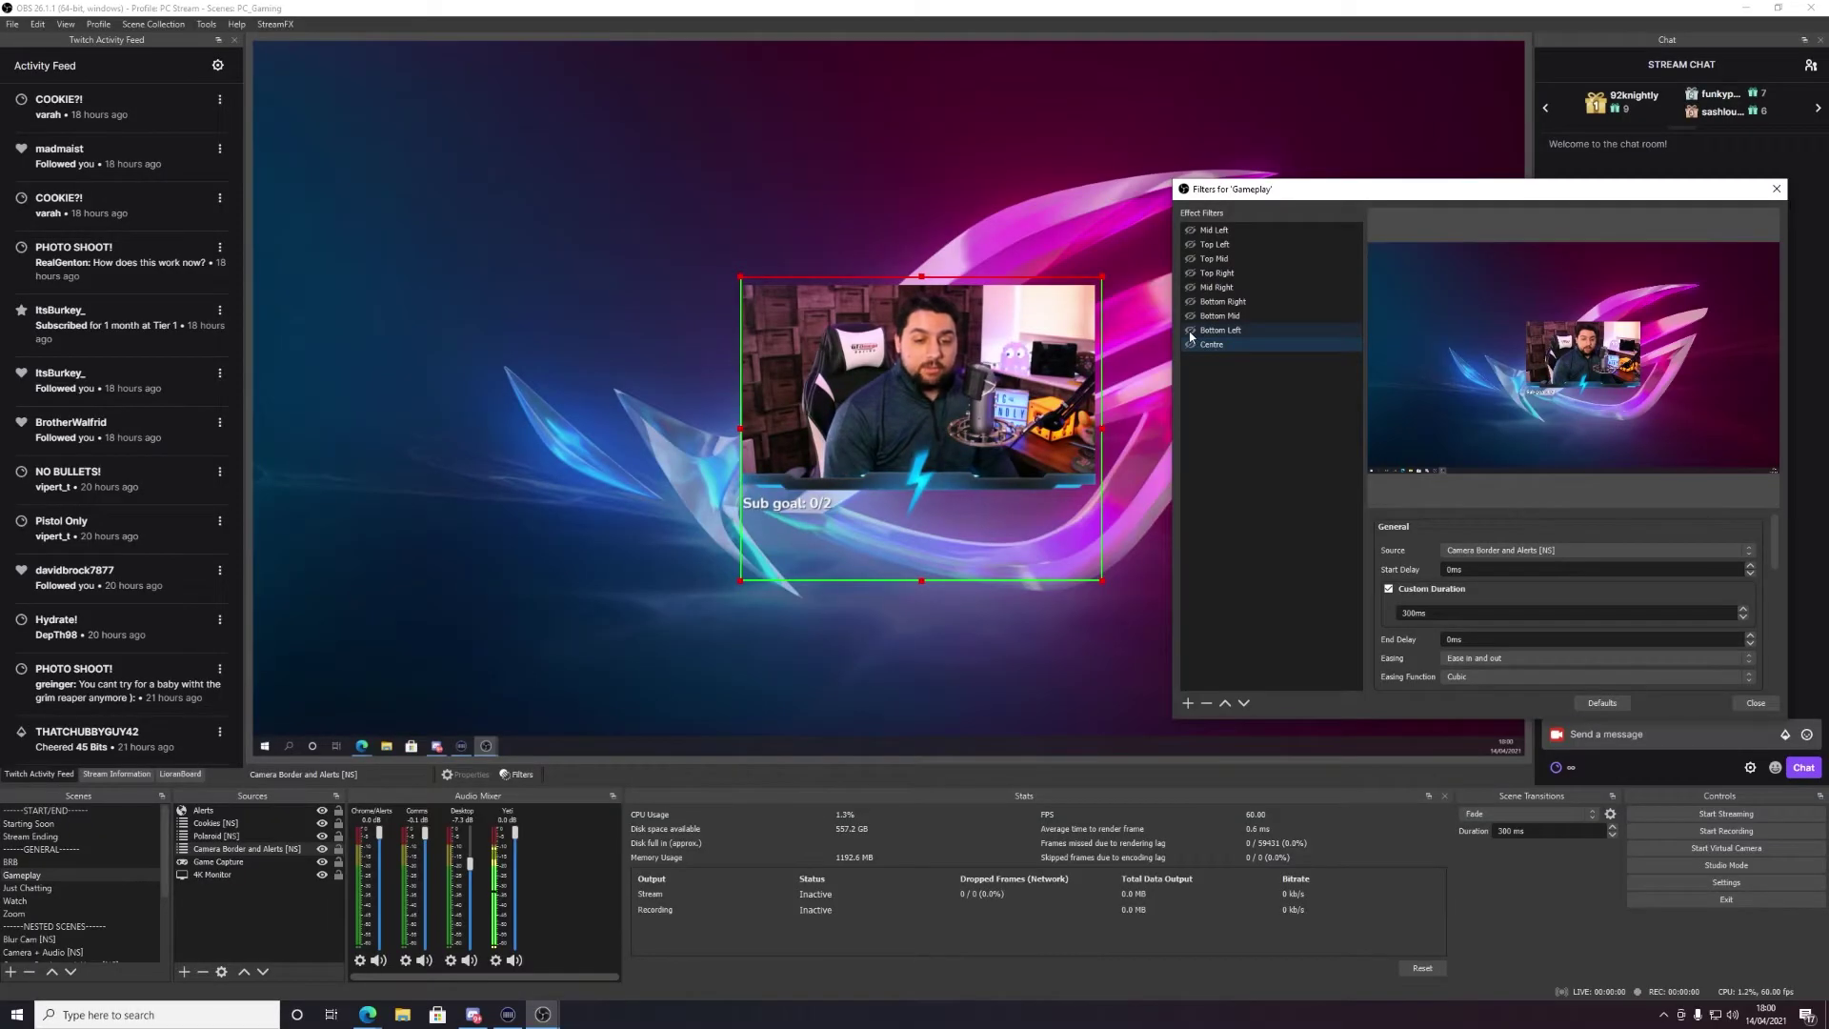
# Trigger the existing position filters one after another, from Bottom Left around to Mid Left, to test the camera movement.
pyautogui.click(1191, 330)
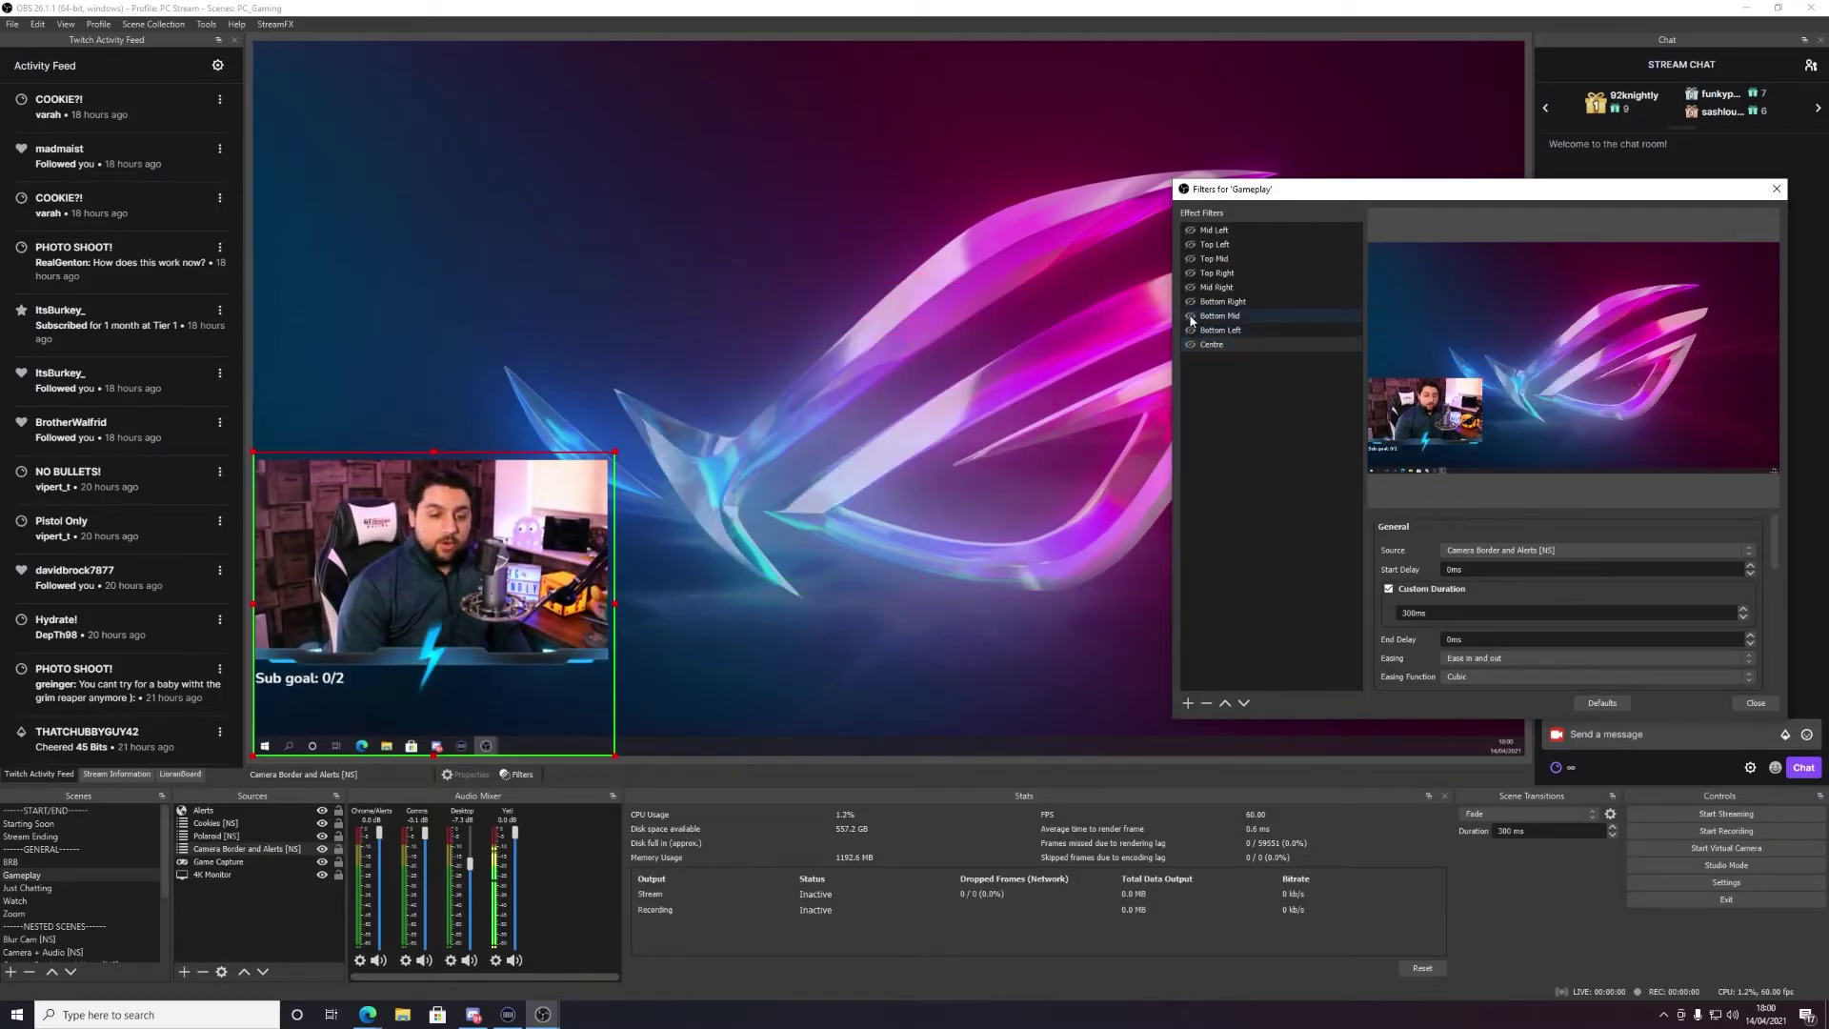
pyautogui.click(1190, 315)
pyautogui.click(1191, 303)
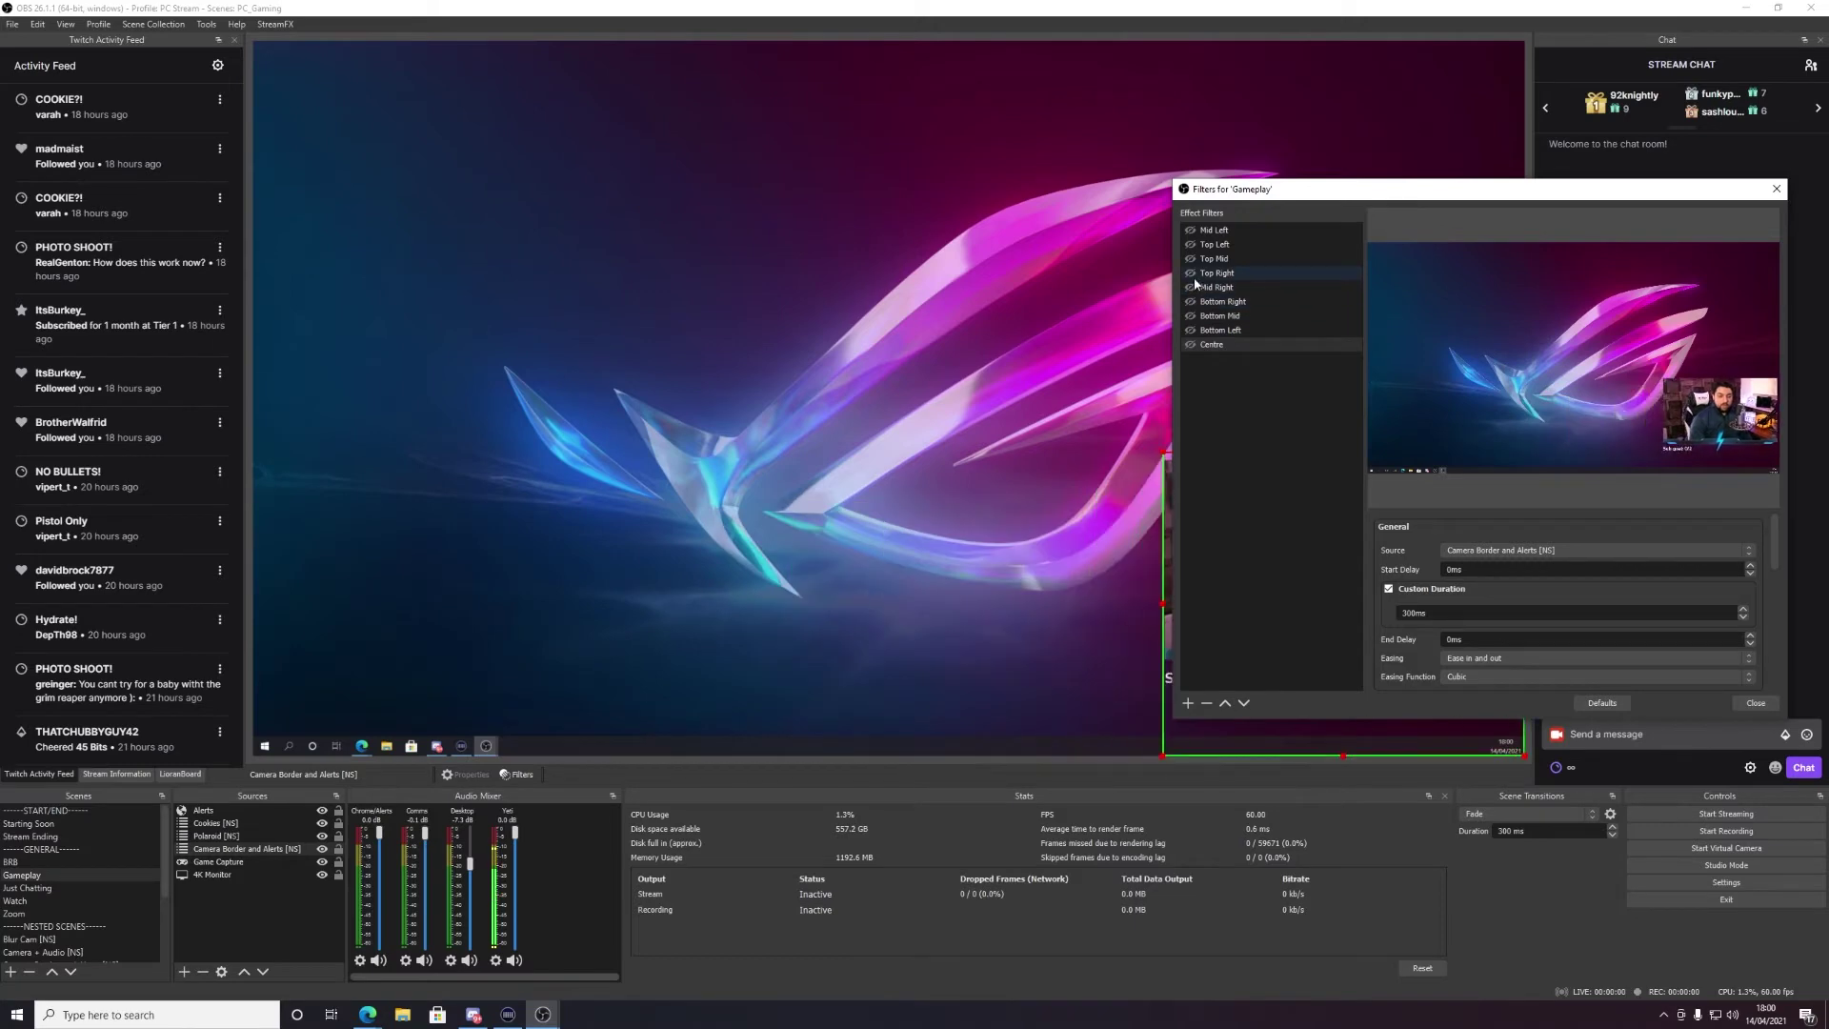
pyautogui.click(1191, 274)
pyautogui.click(1189, 245)
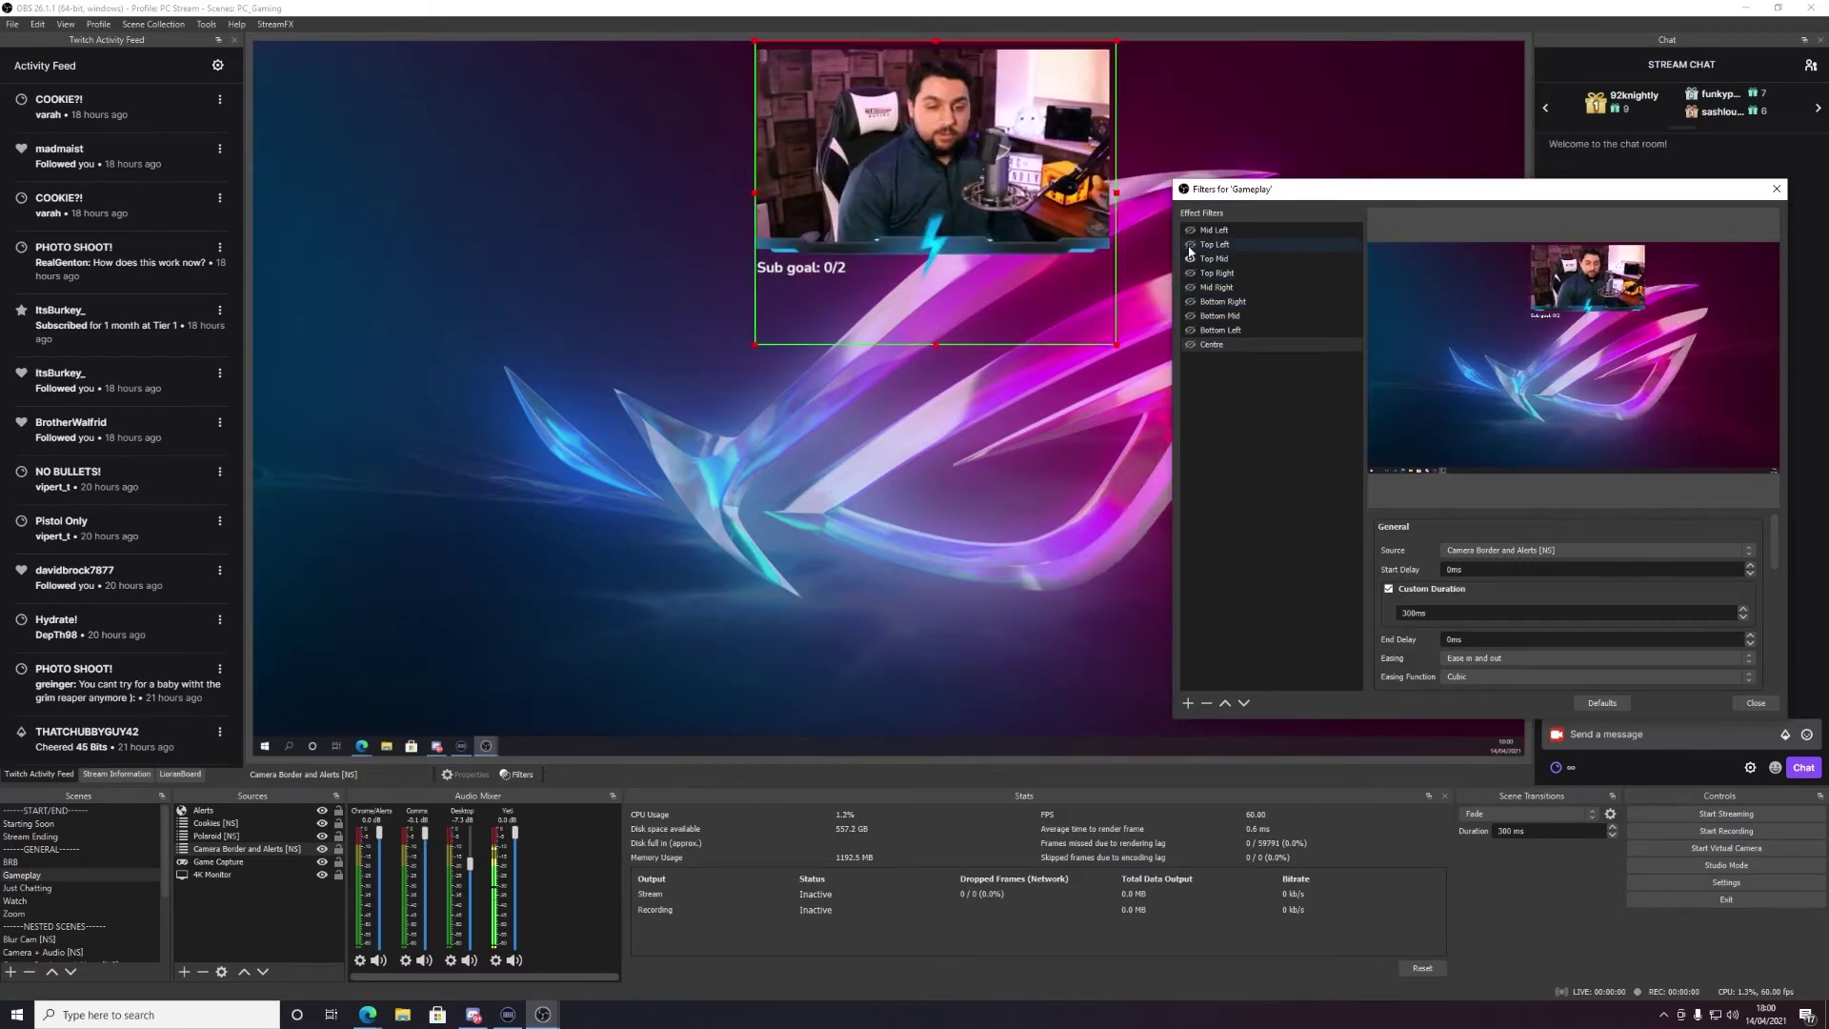
pyautogui.click(1190, 230)
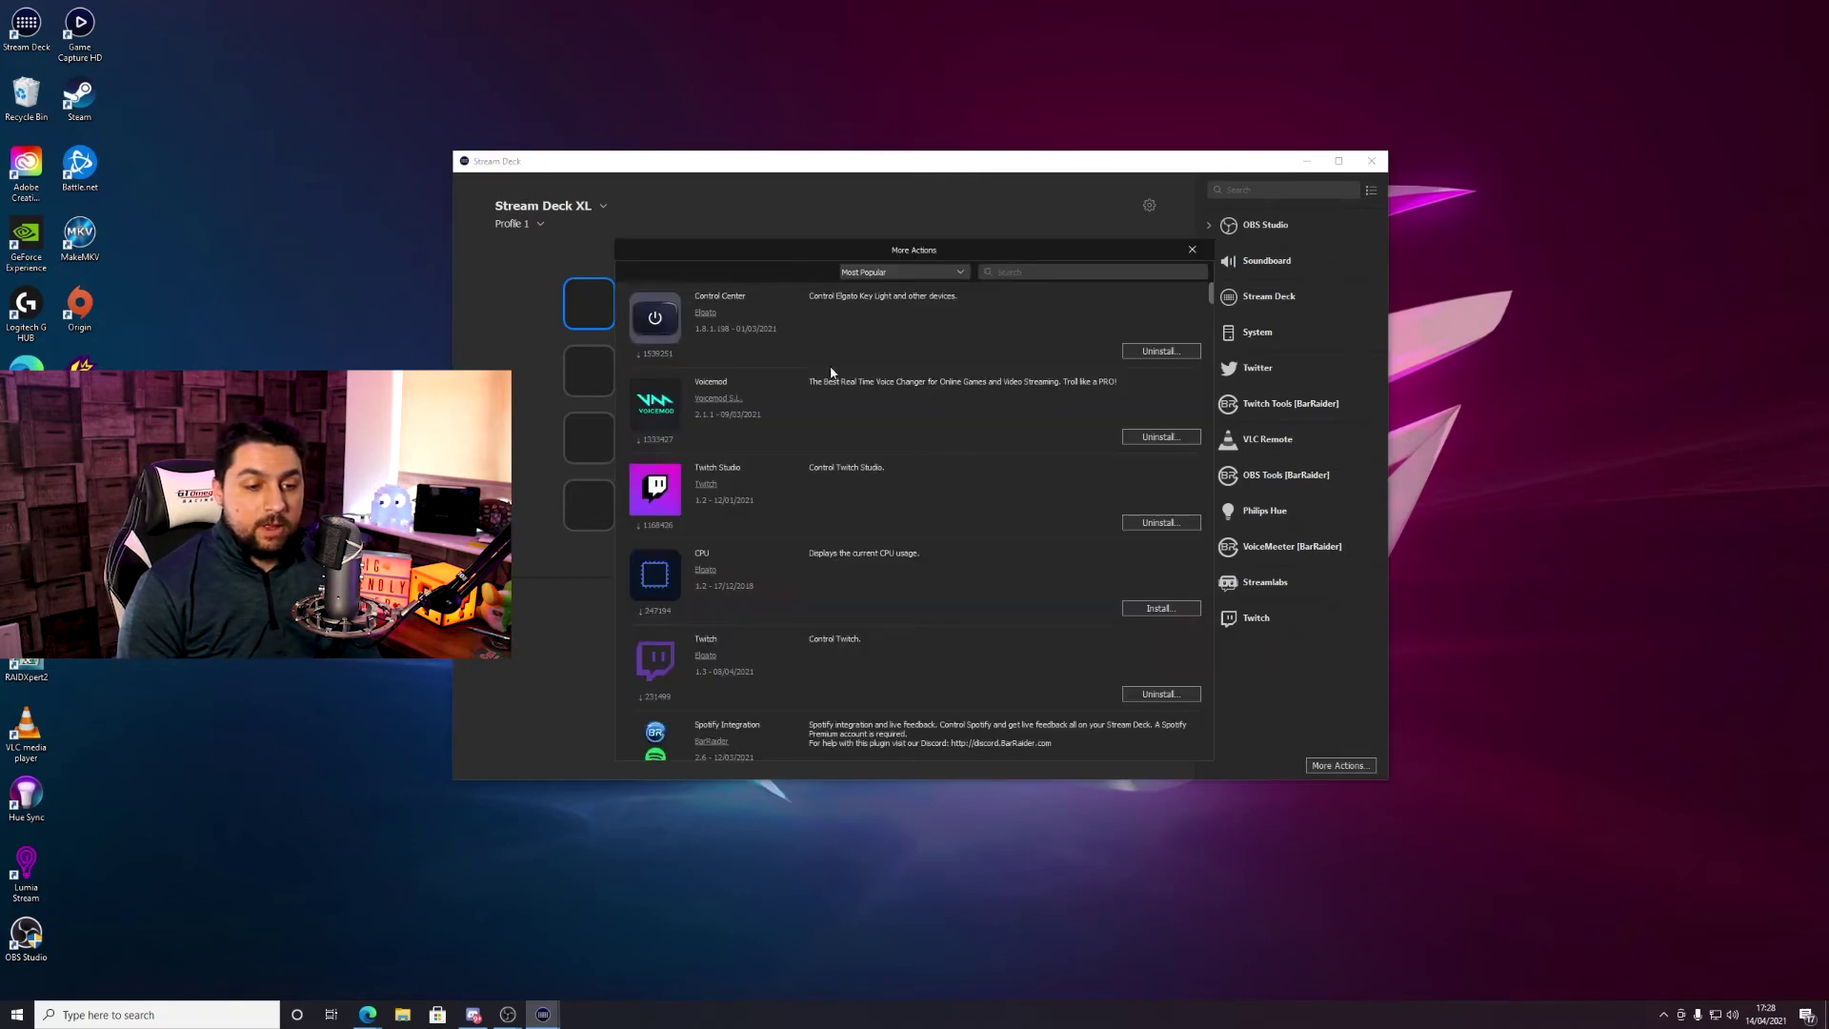
# In the Stream Deck app, search the additional actions catalogue for "obs tool" and close it again.
pyautogui.moveTo(1029, 246); pyautogui.dragTo(1050, 213)
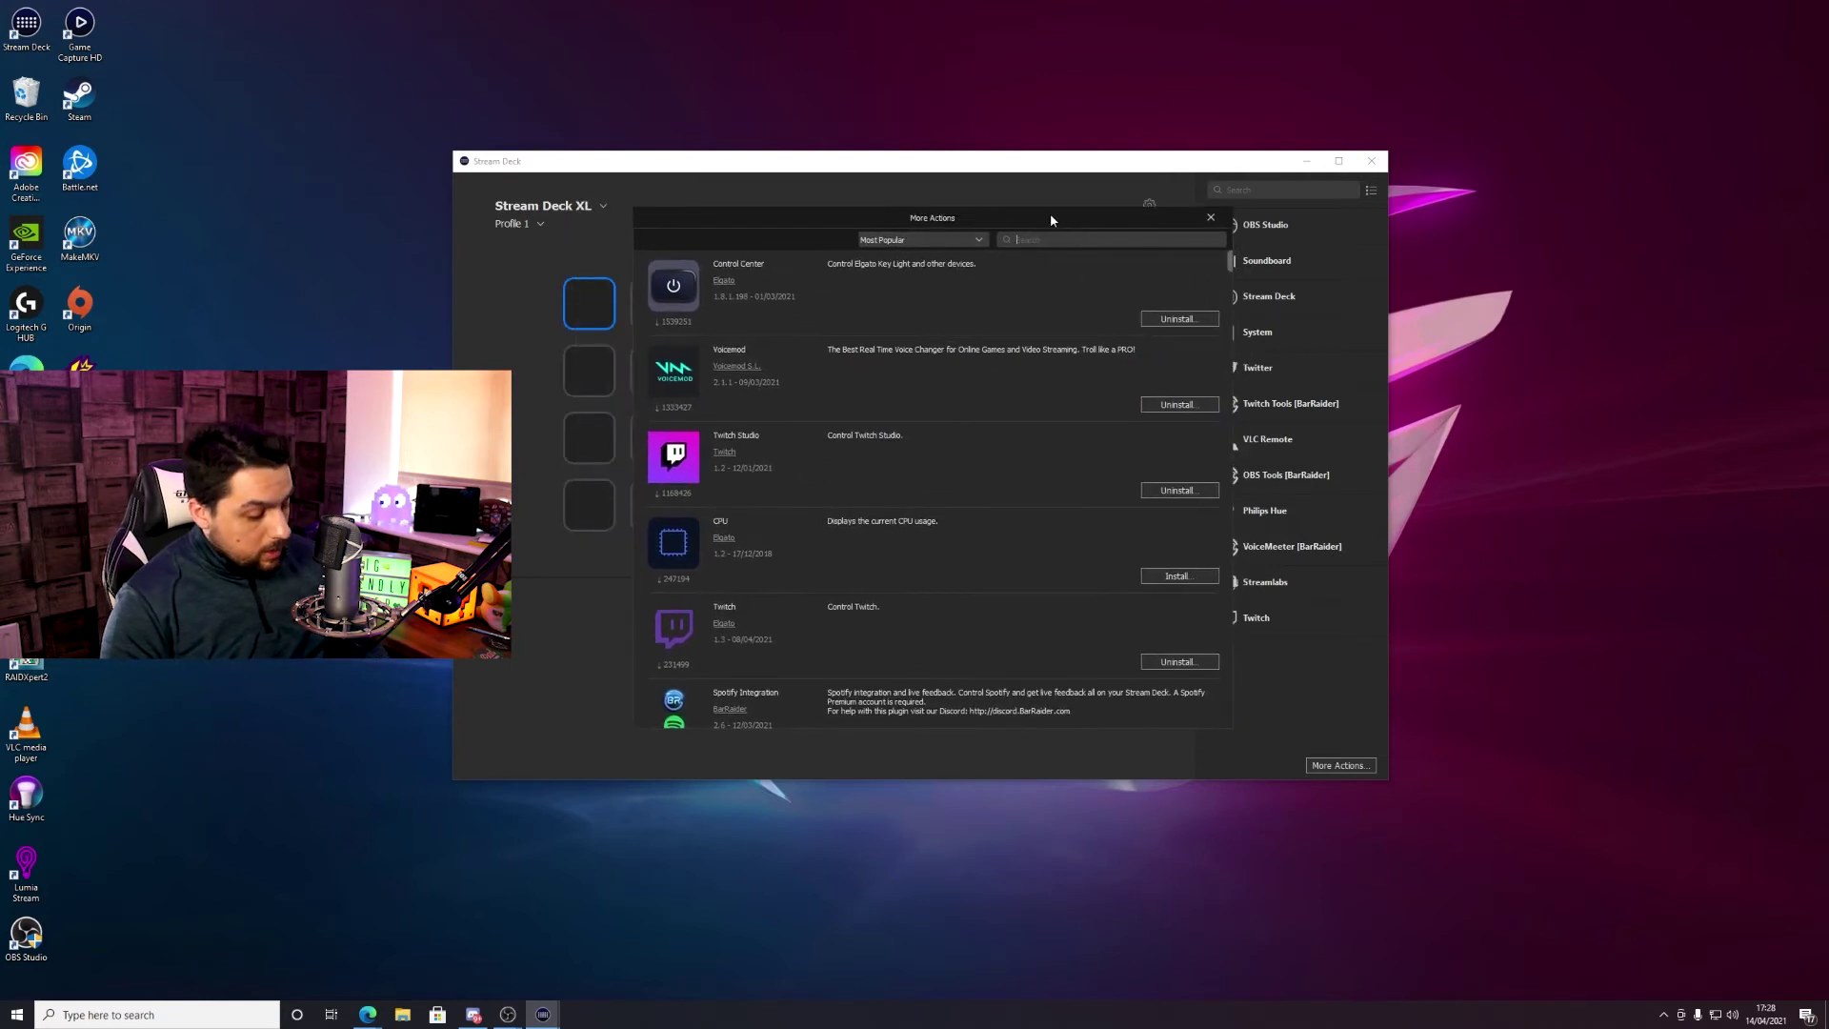
pyautogui.click(1049, 241)
pyautogui.write('obs tool')
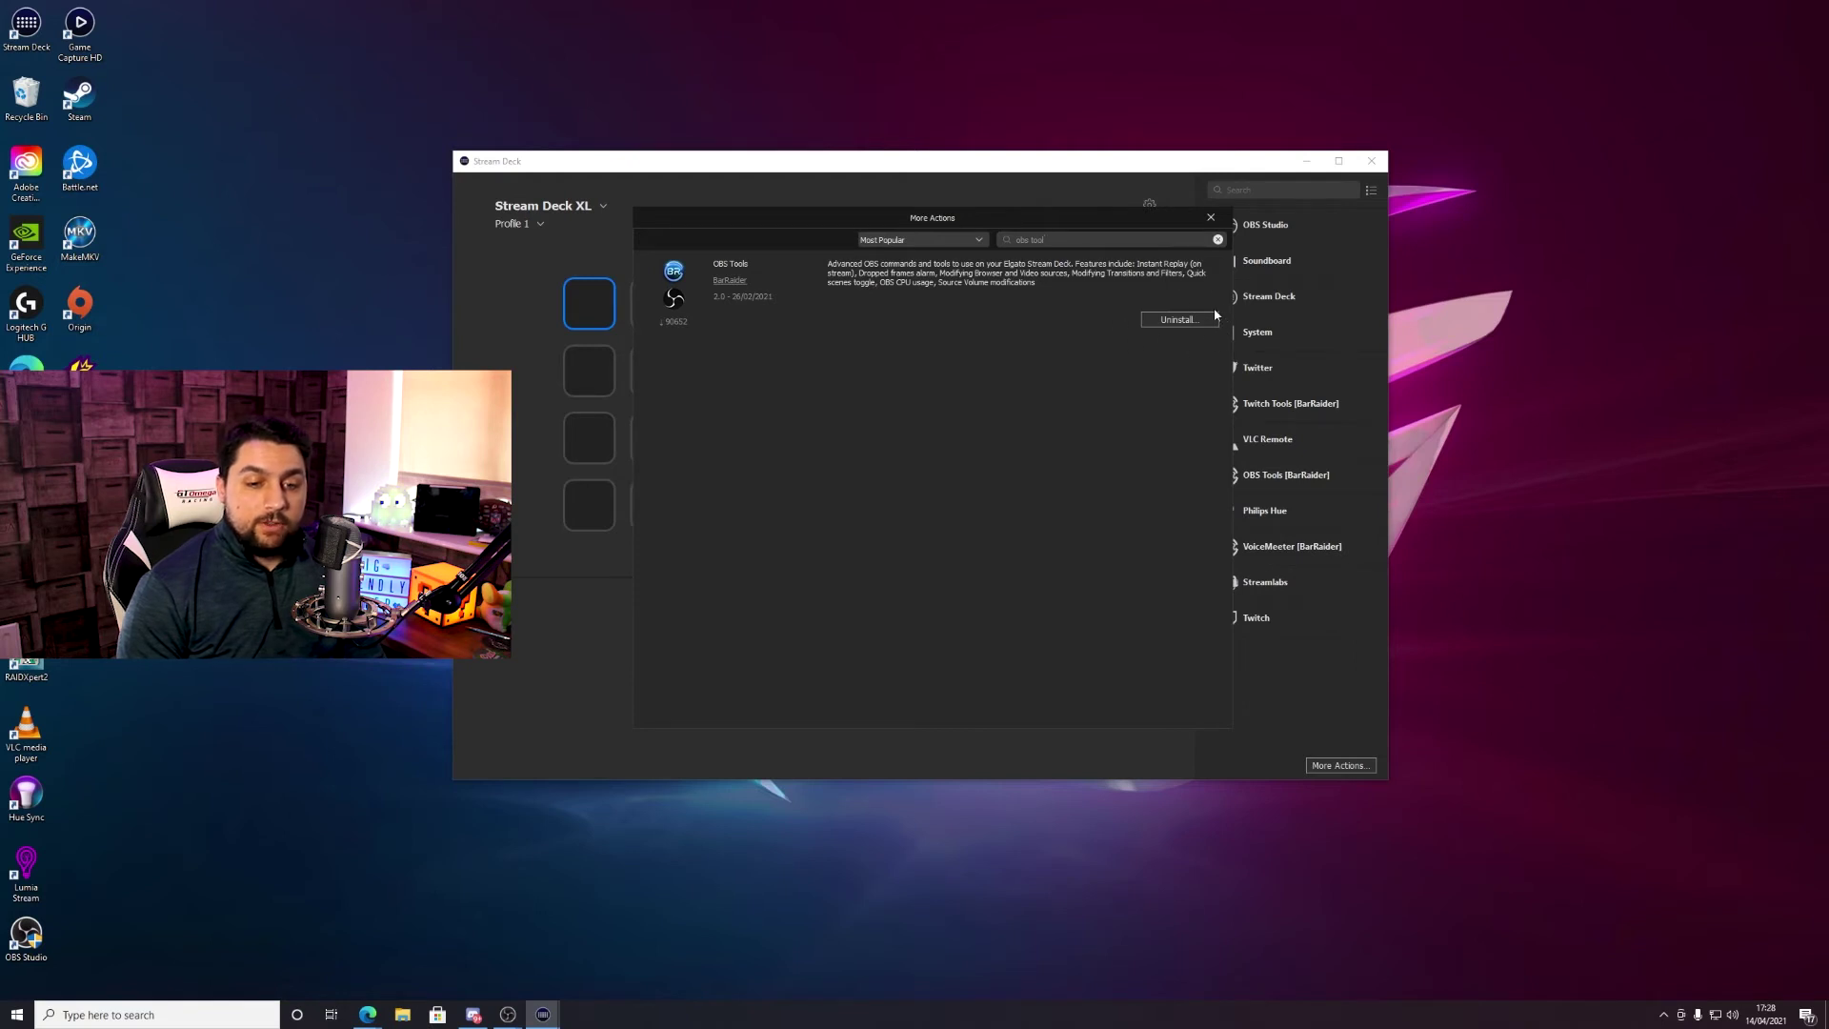
pyautogui.click(1211, 219)
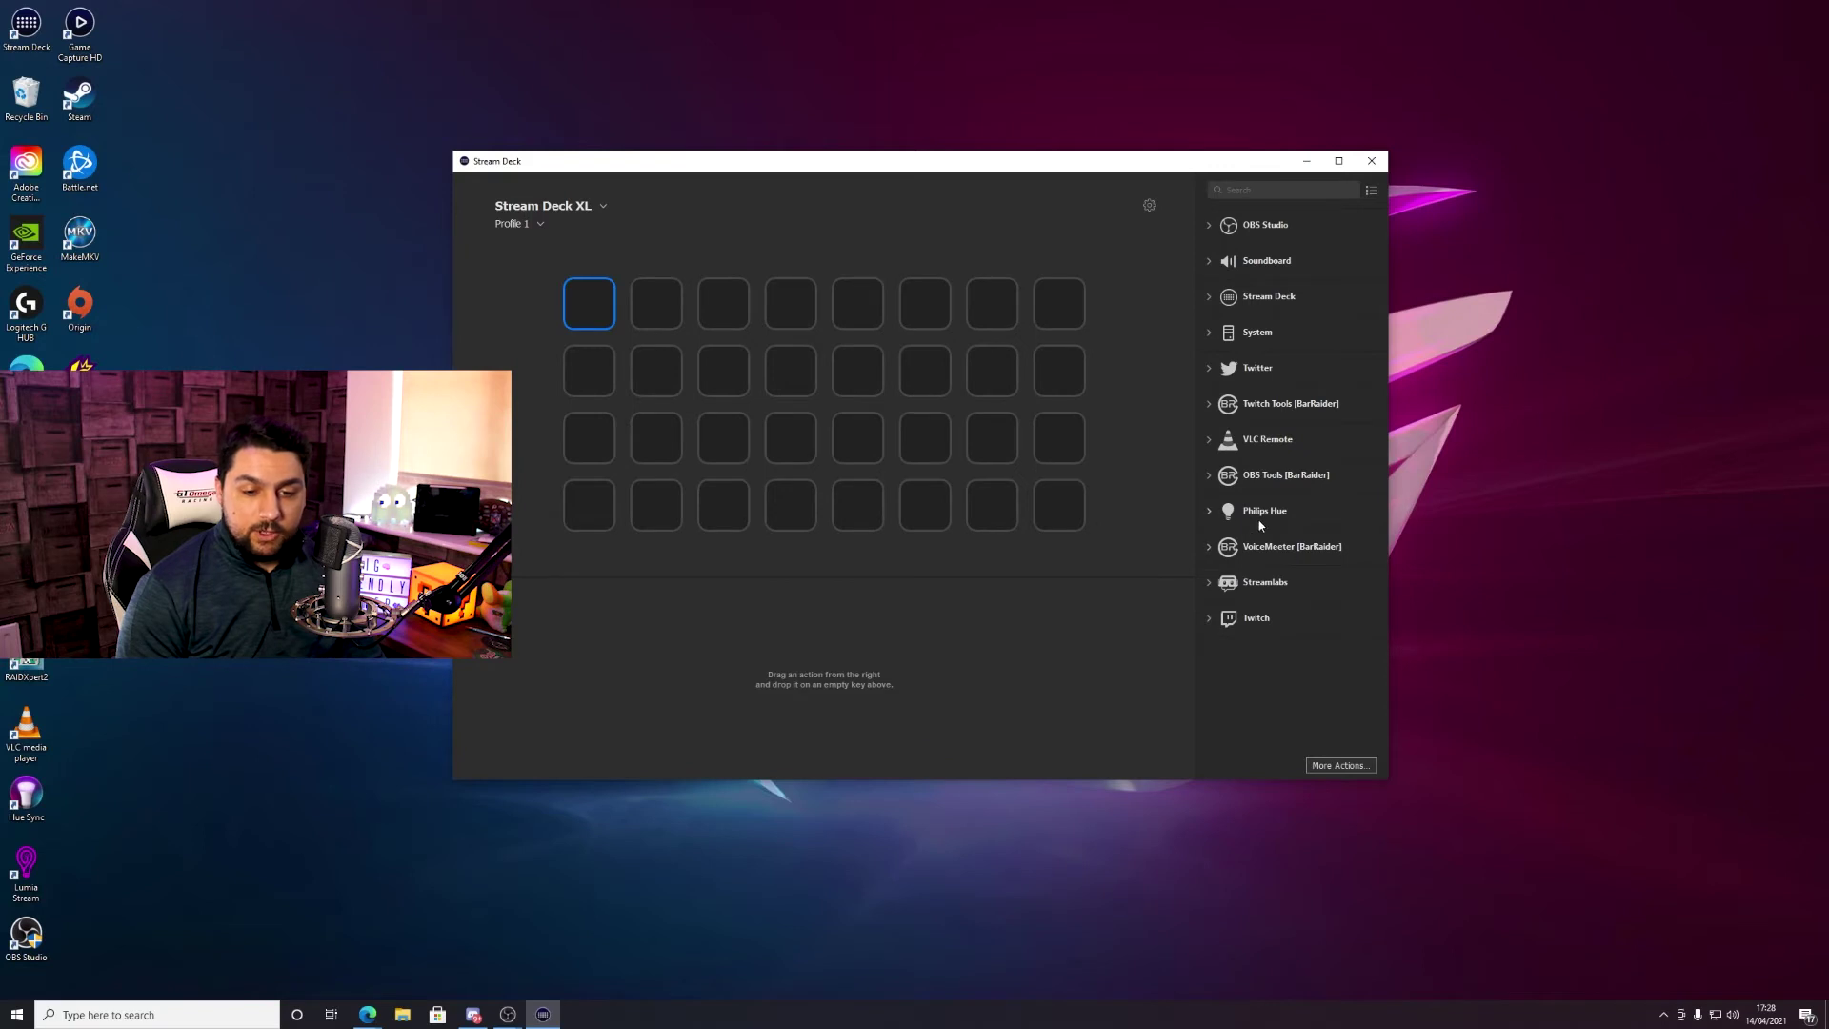
# Assign an OBS Tools Filter Toggle to the second key of the first row, with title Centre, source name Gameplay and filter name Centre.
pyautogui.click(1209, 475)
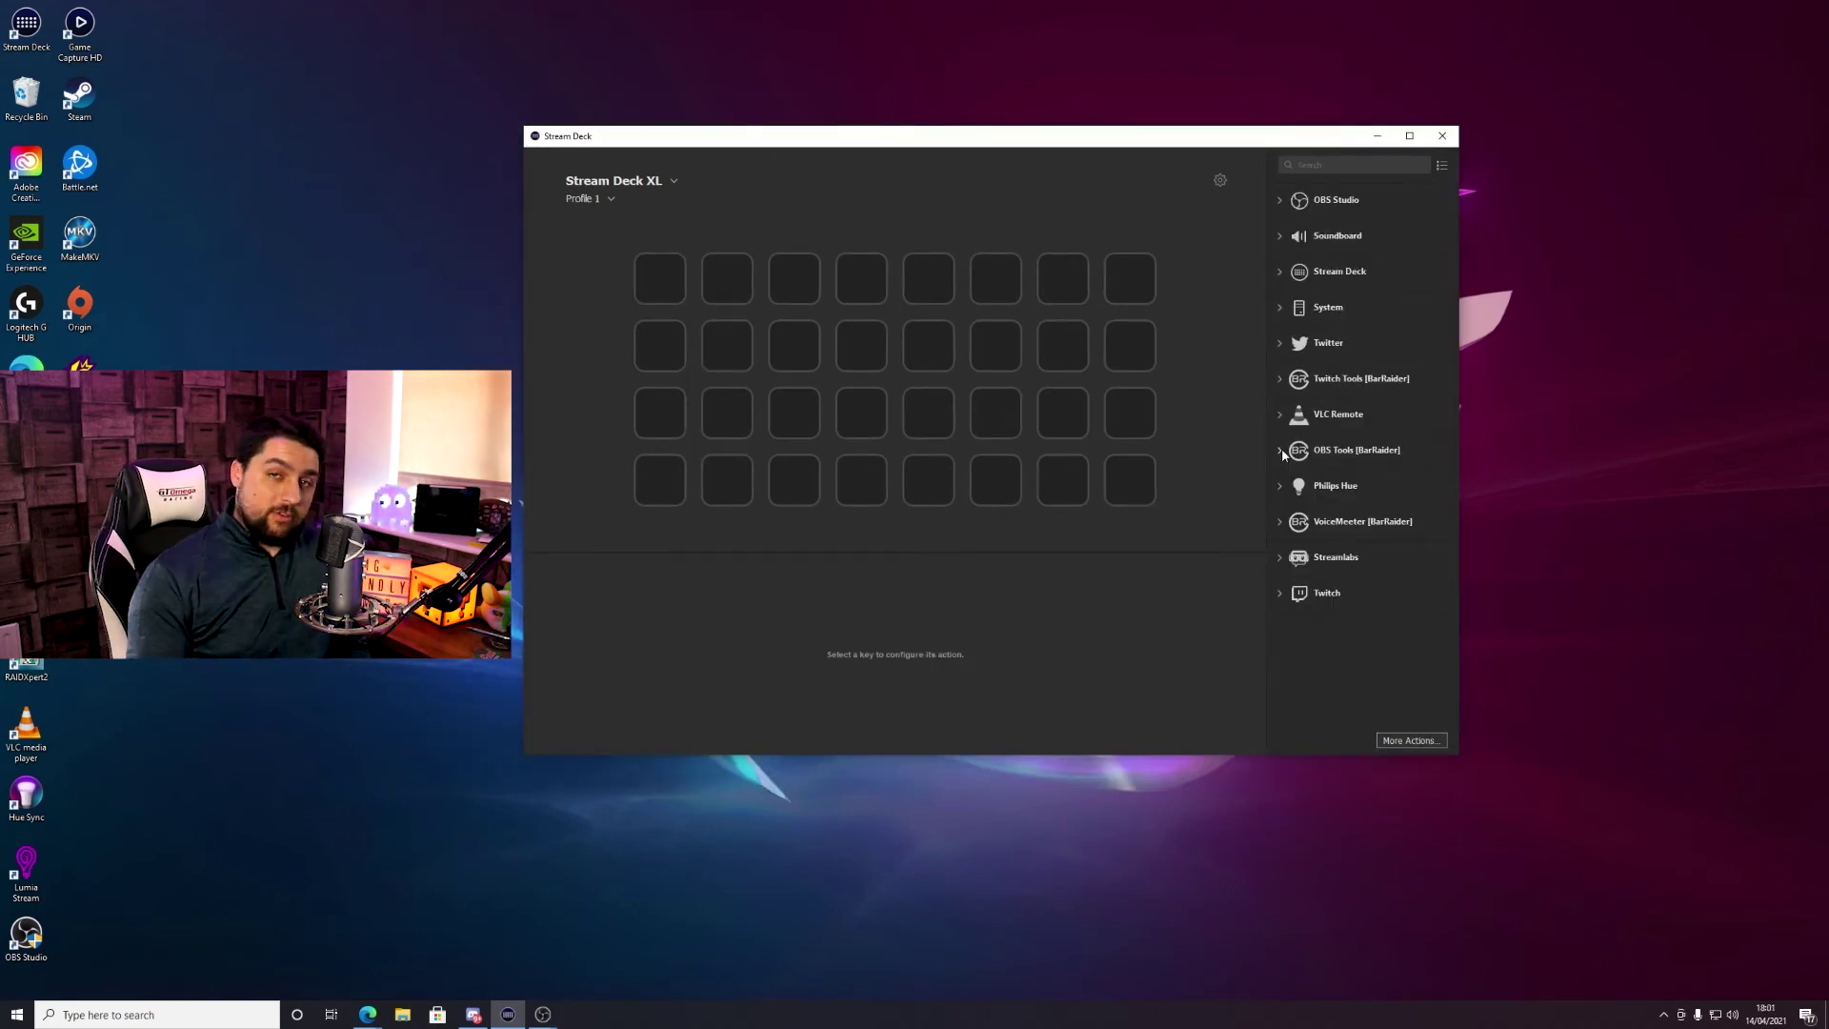
pyautogui.click(1281, 450)
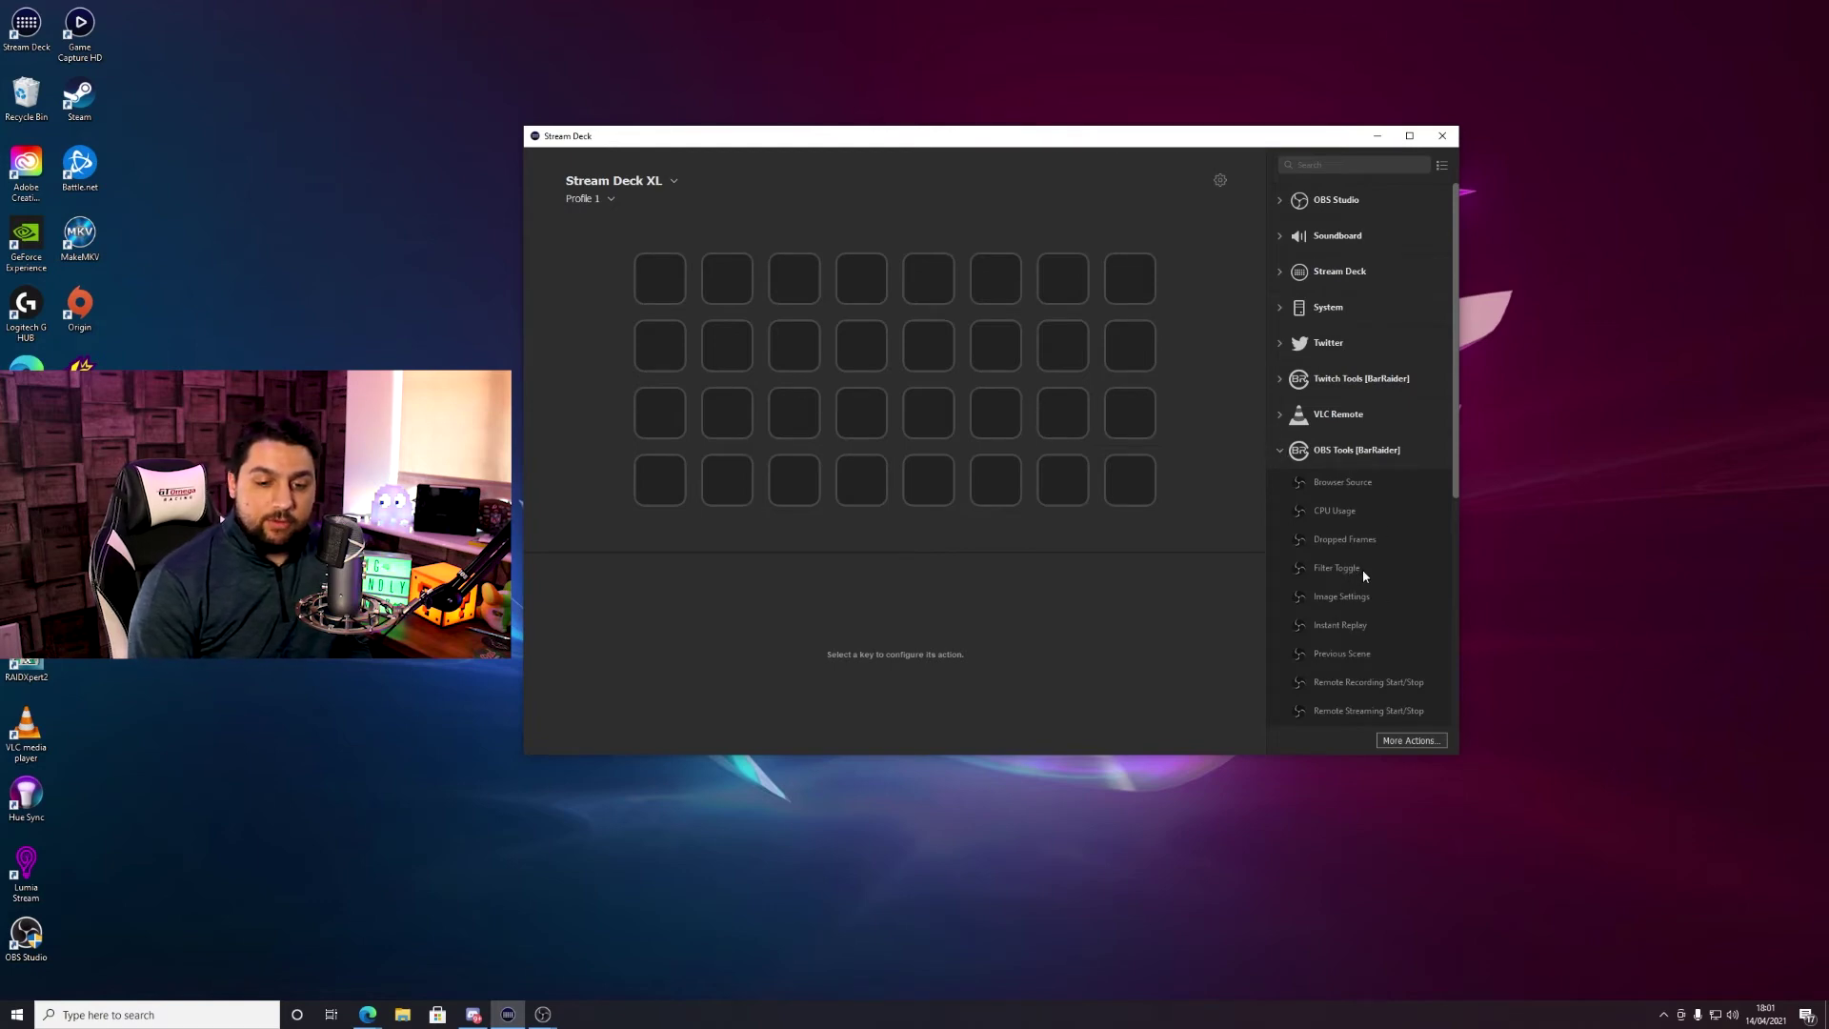
pyautogui.moveTo(1364, 569); pyautogui.dragTo(732, 300)
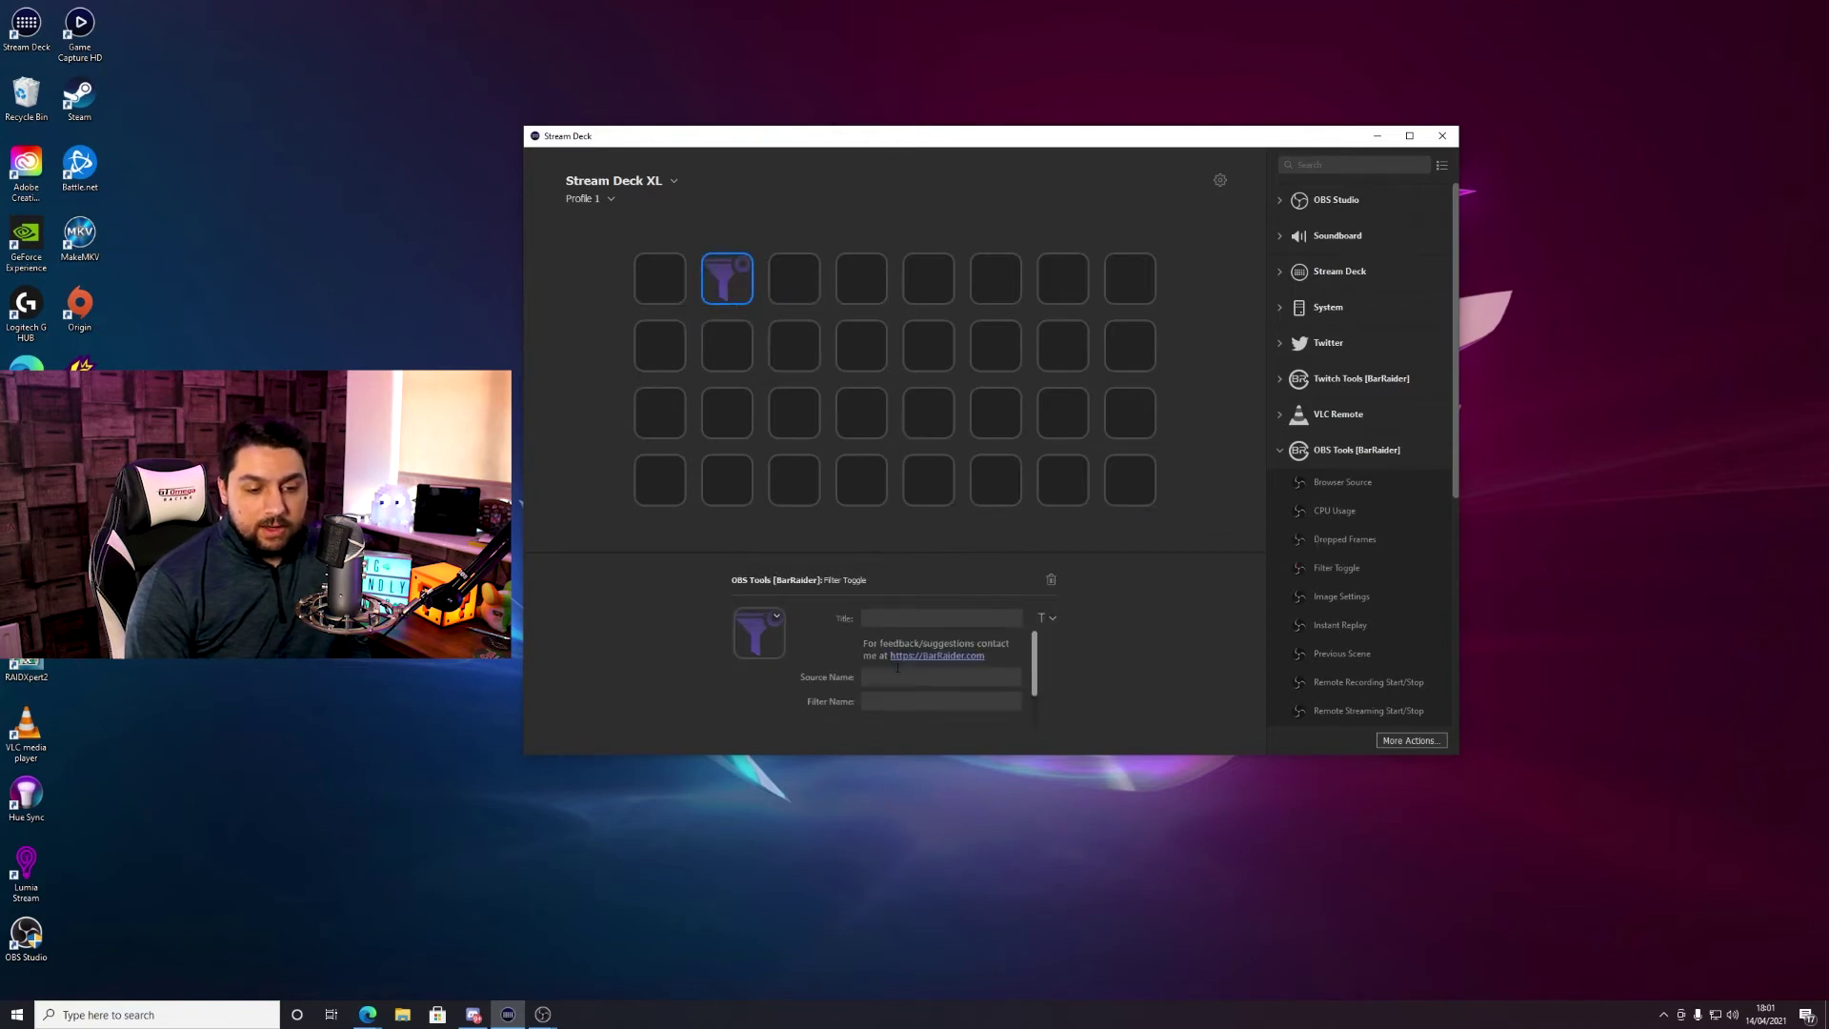
pyautogui.click(919, 619)
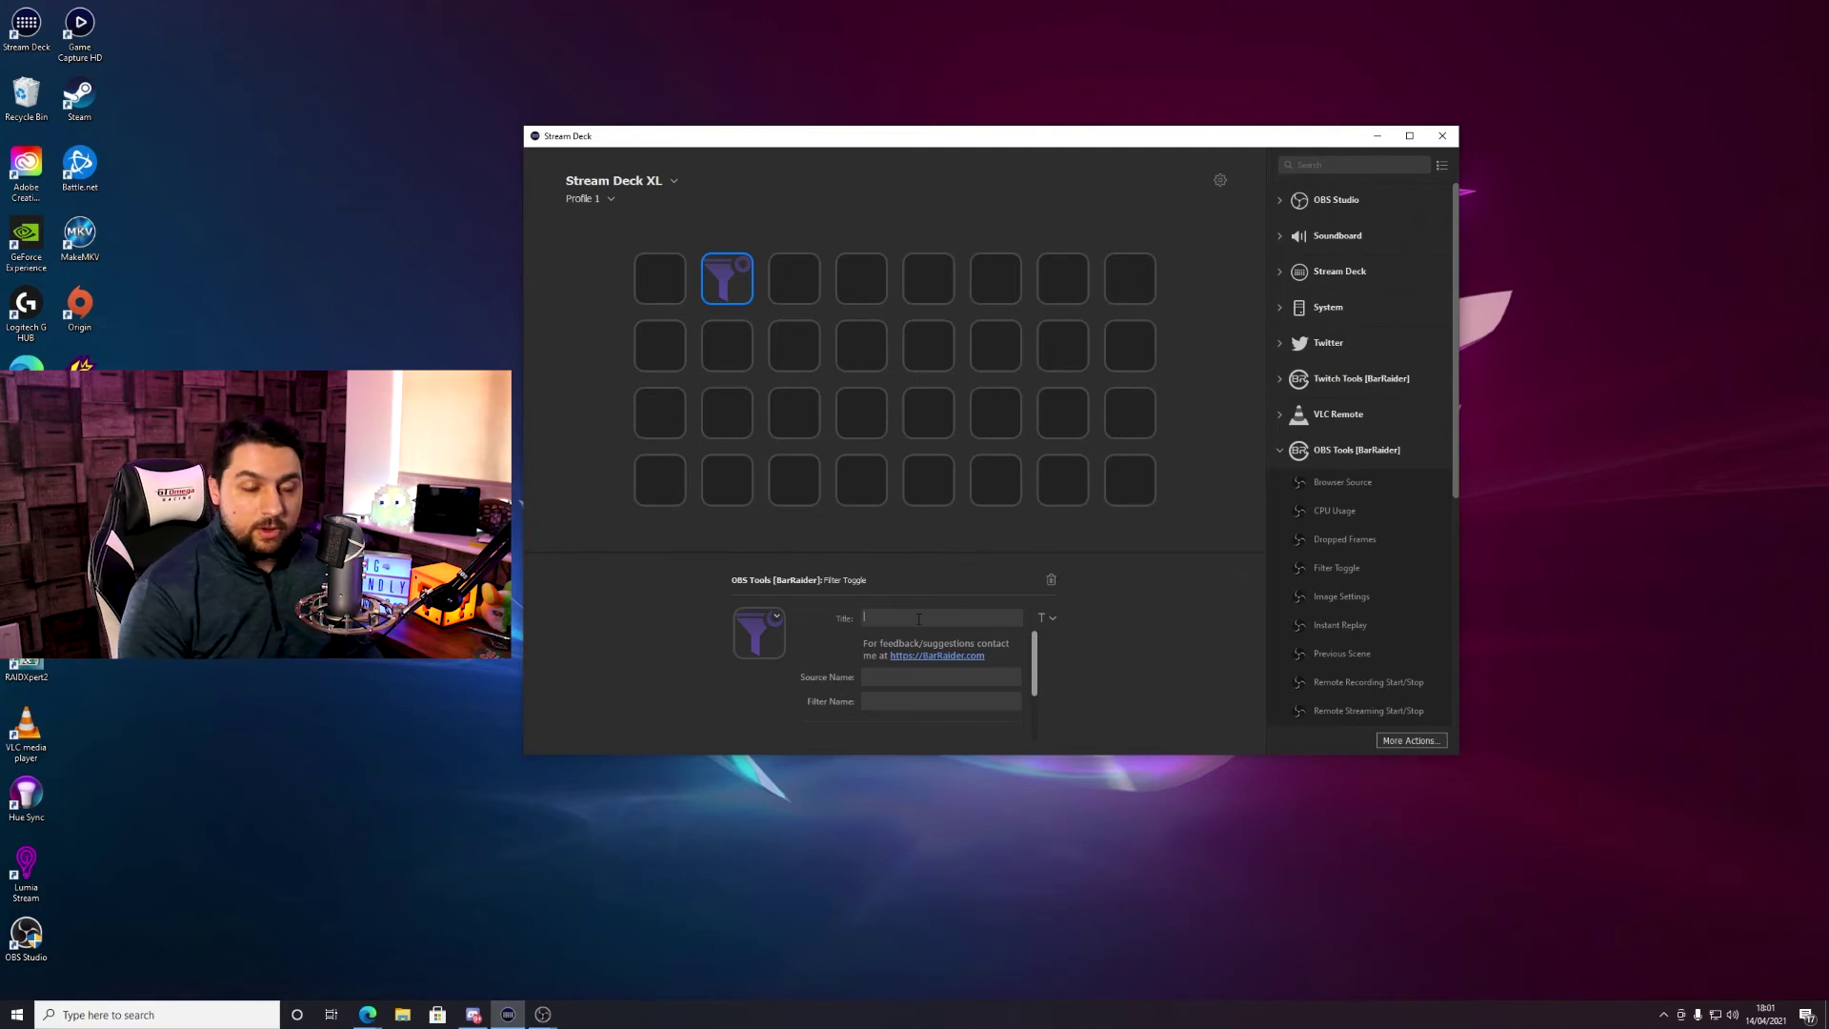
pyautogui.write('Centre')
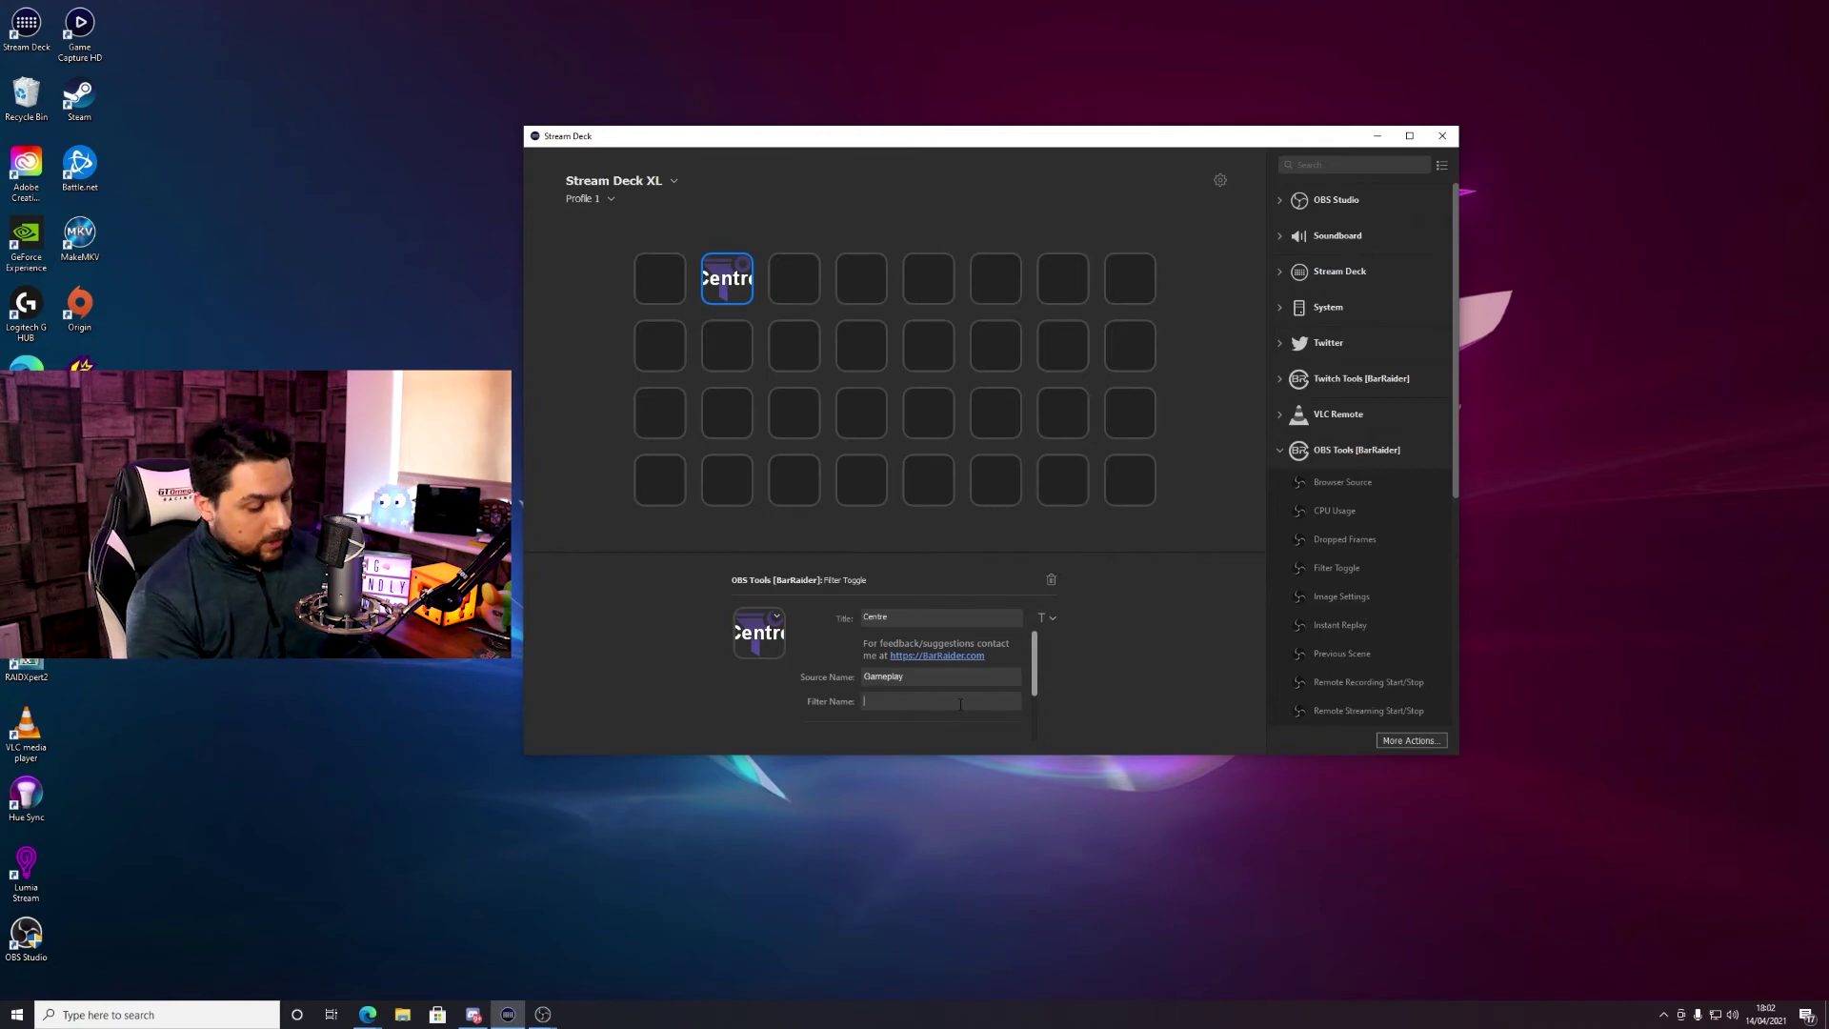
pyautogui.write('Centre')
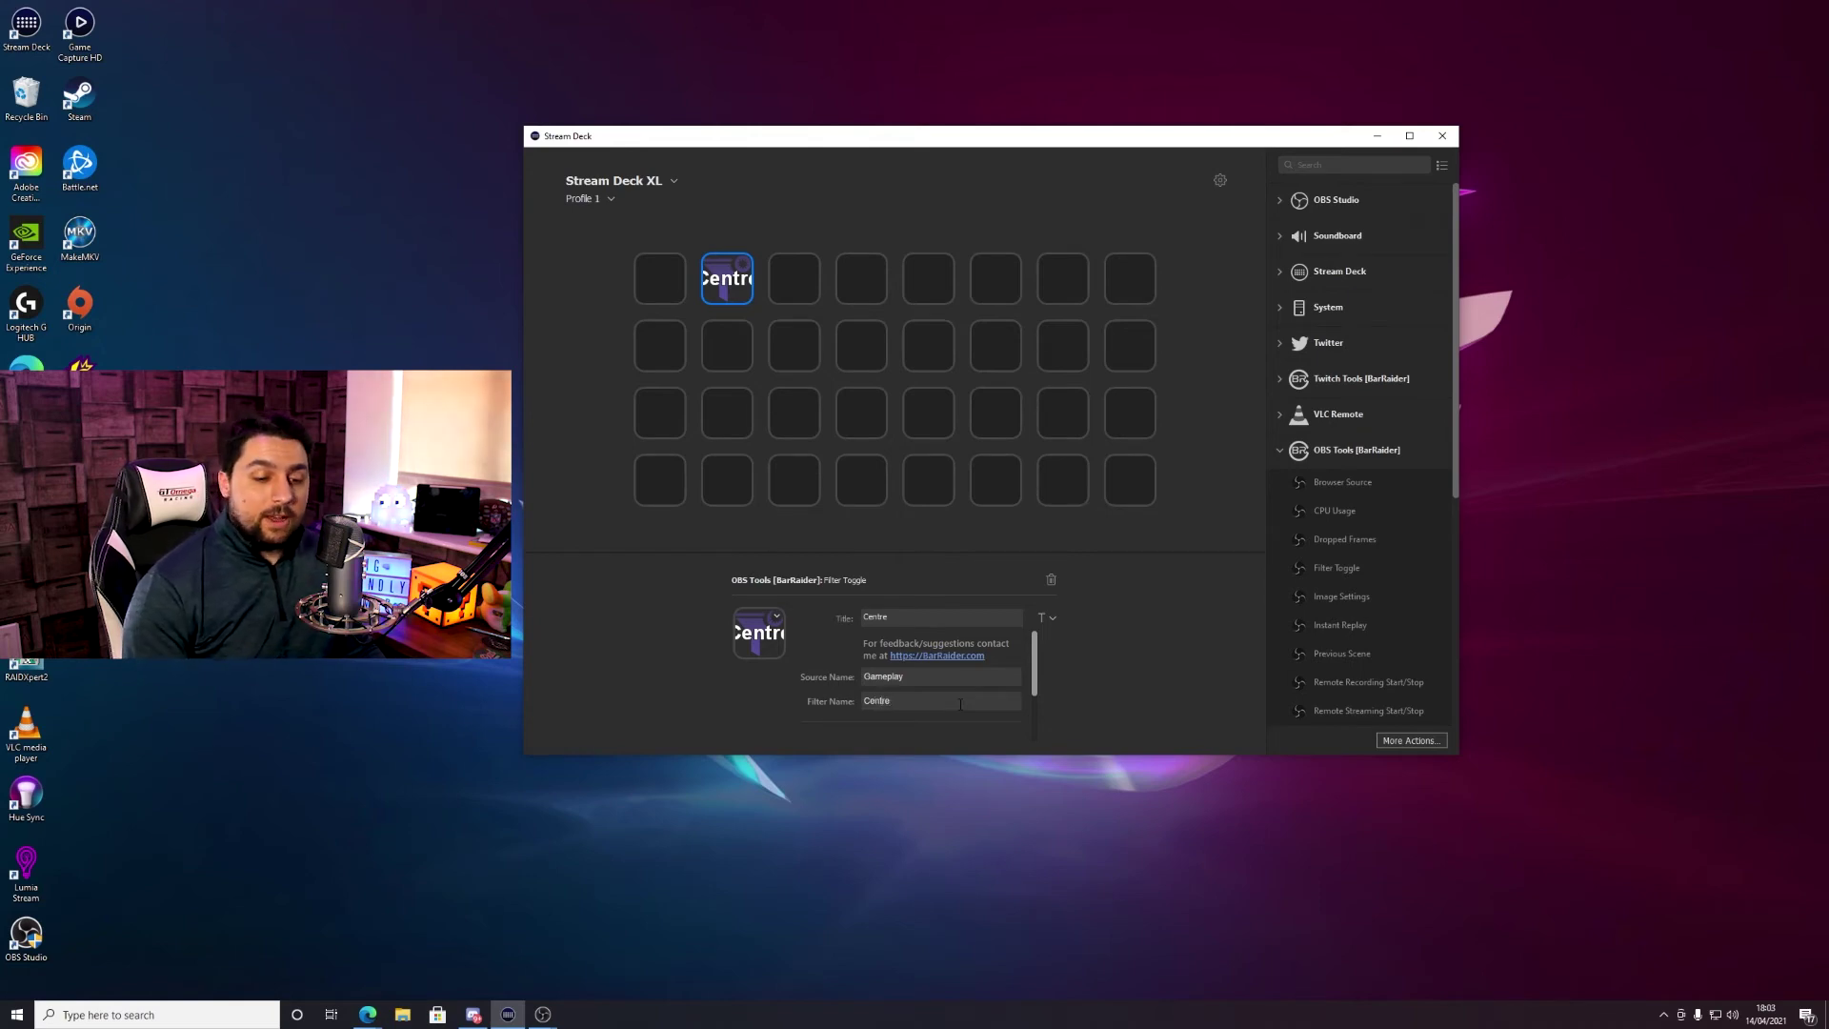
# Duplicate the Centre key onto the key directly below it, with title ML and filter name Mid Left.
pyautogui.click(726, 279)
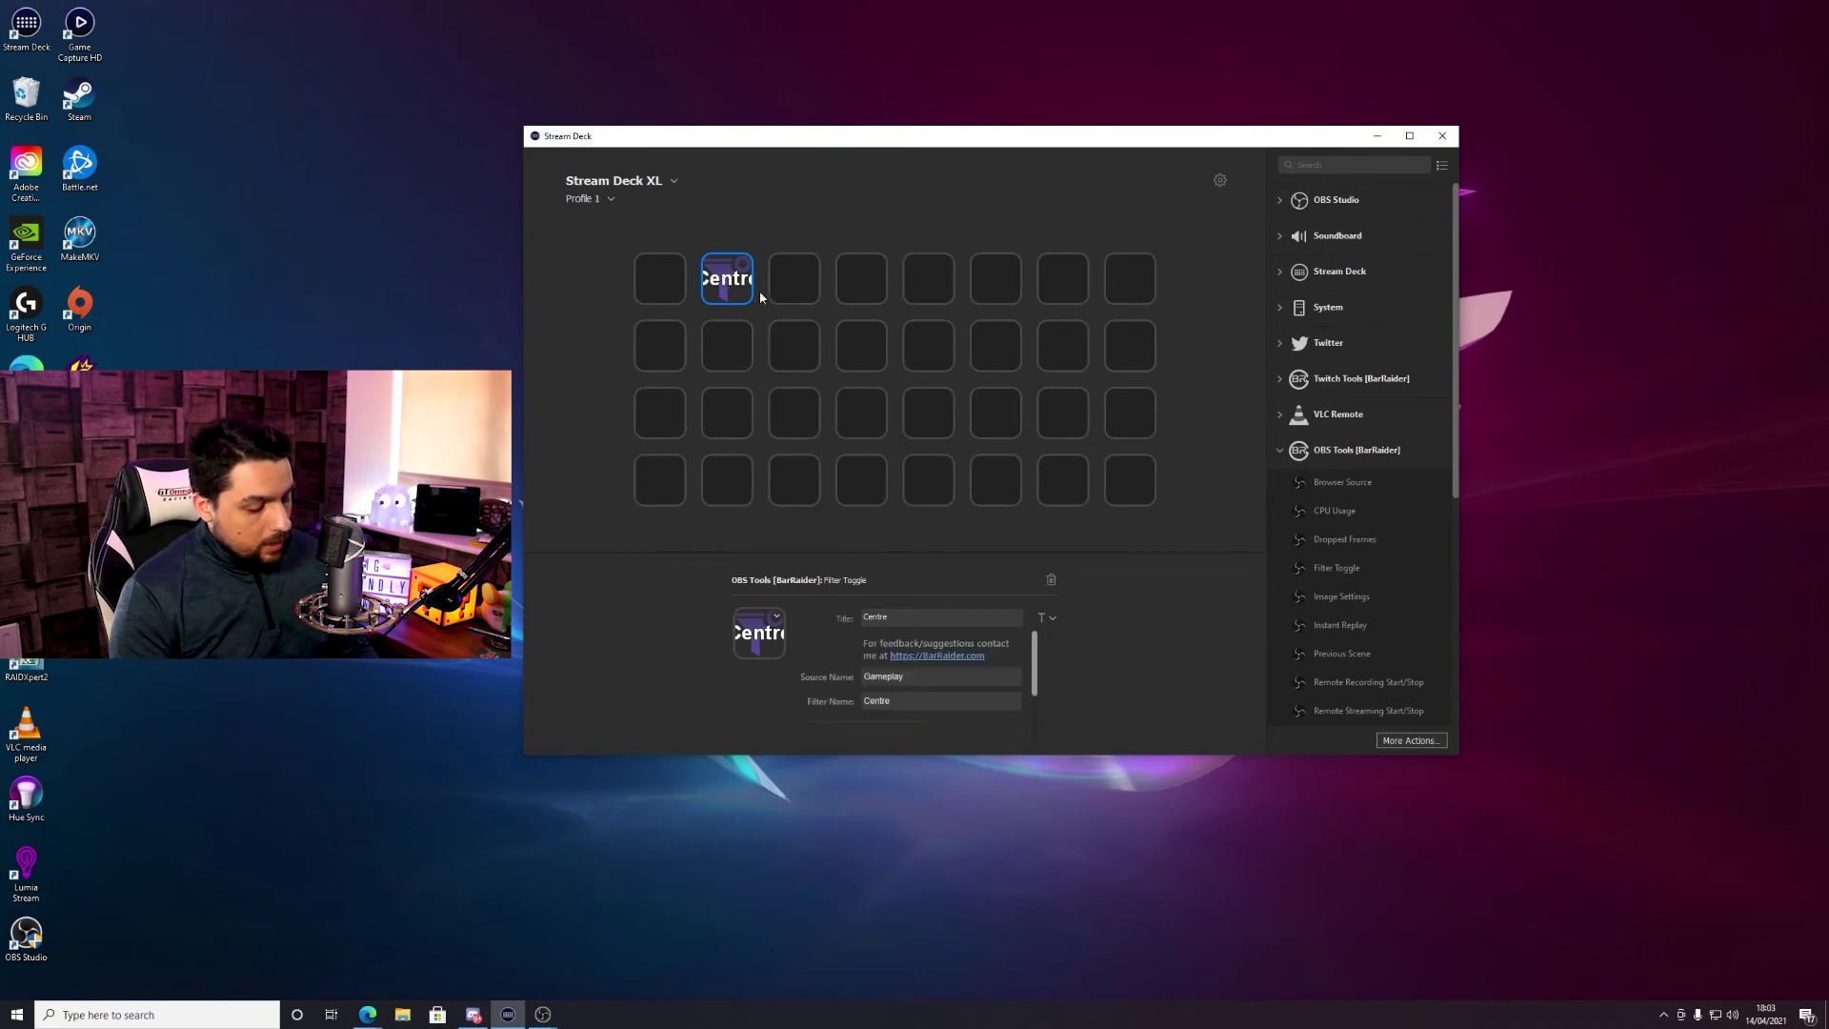
pyautogui.click(732, 349)
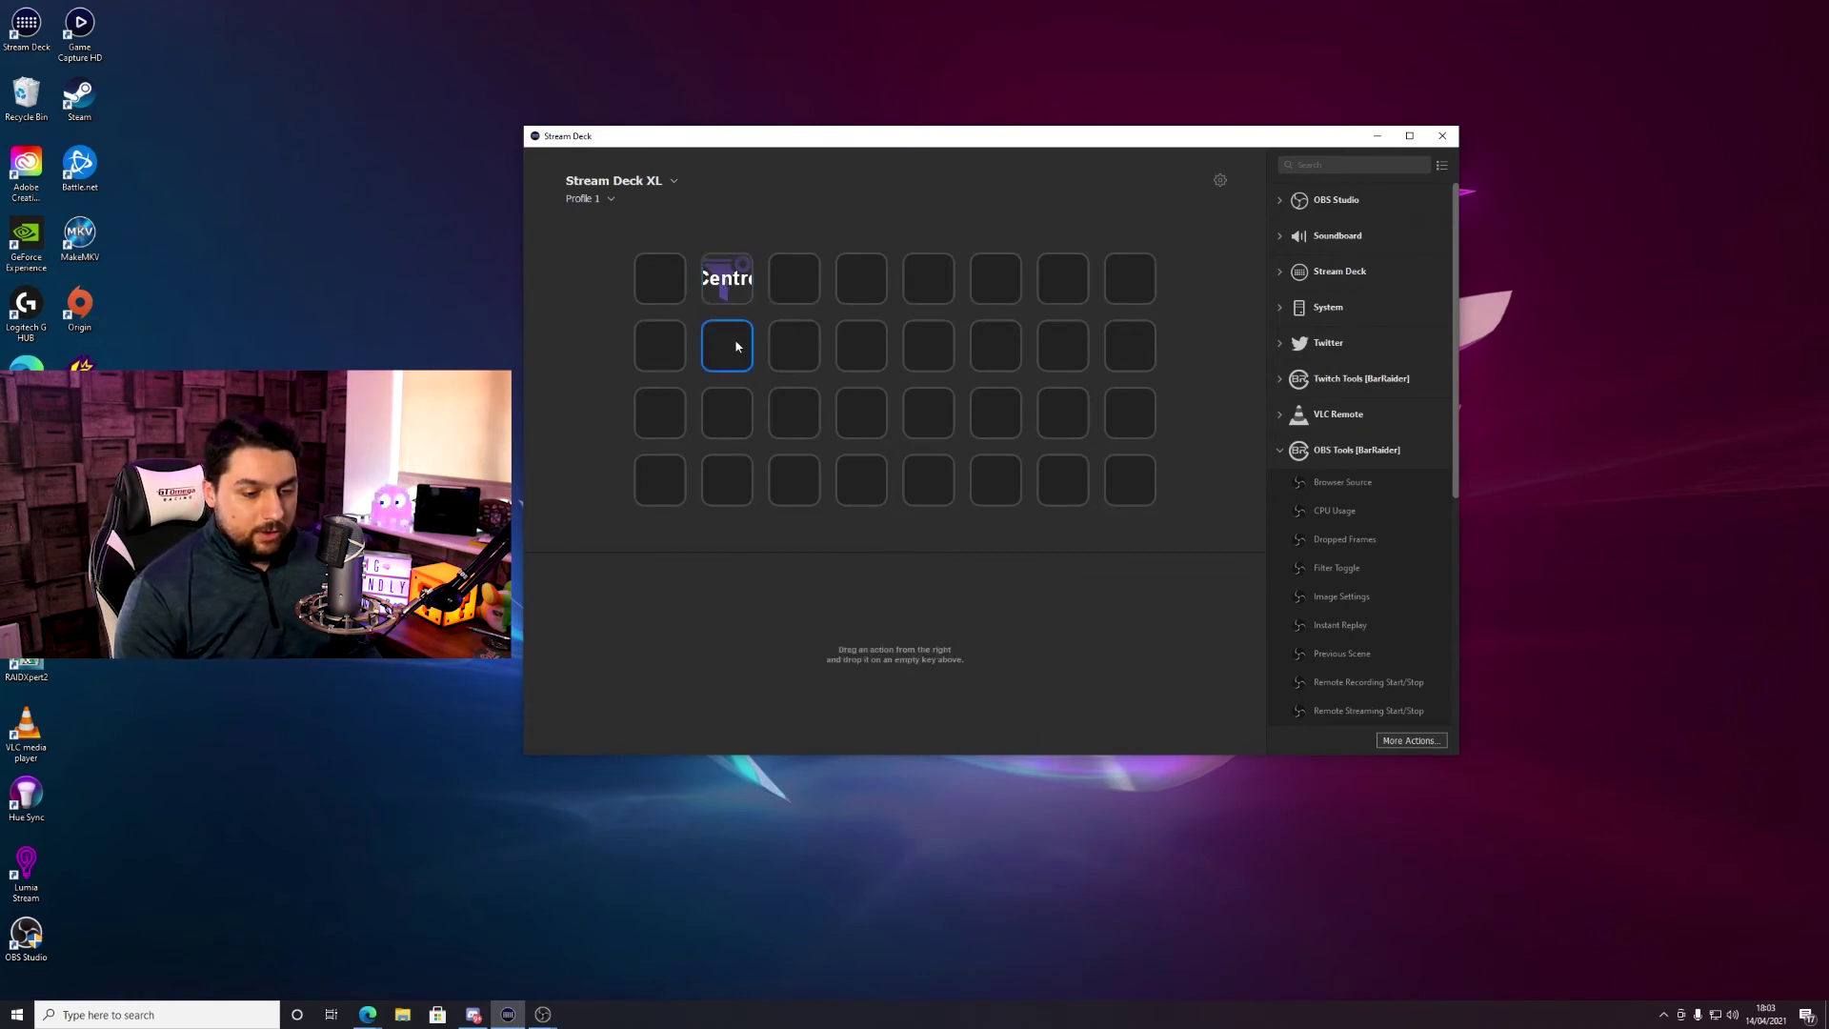
pyautogui.hotkey('ctrl', 'v')
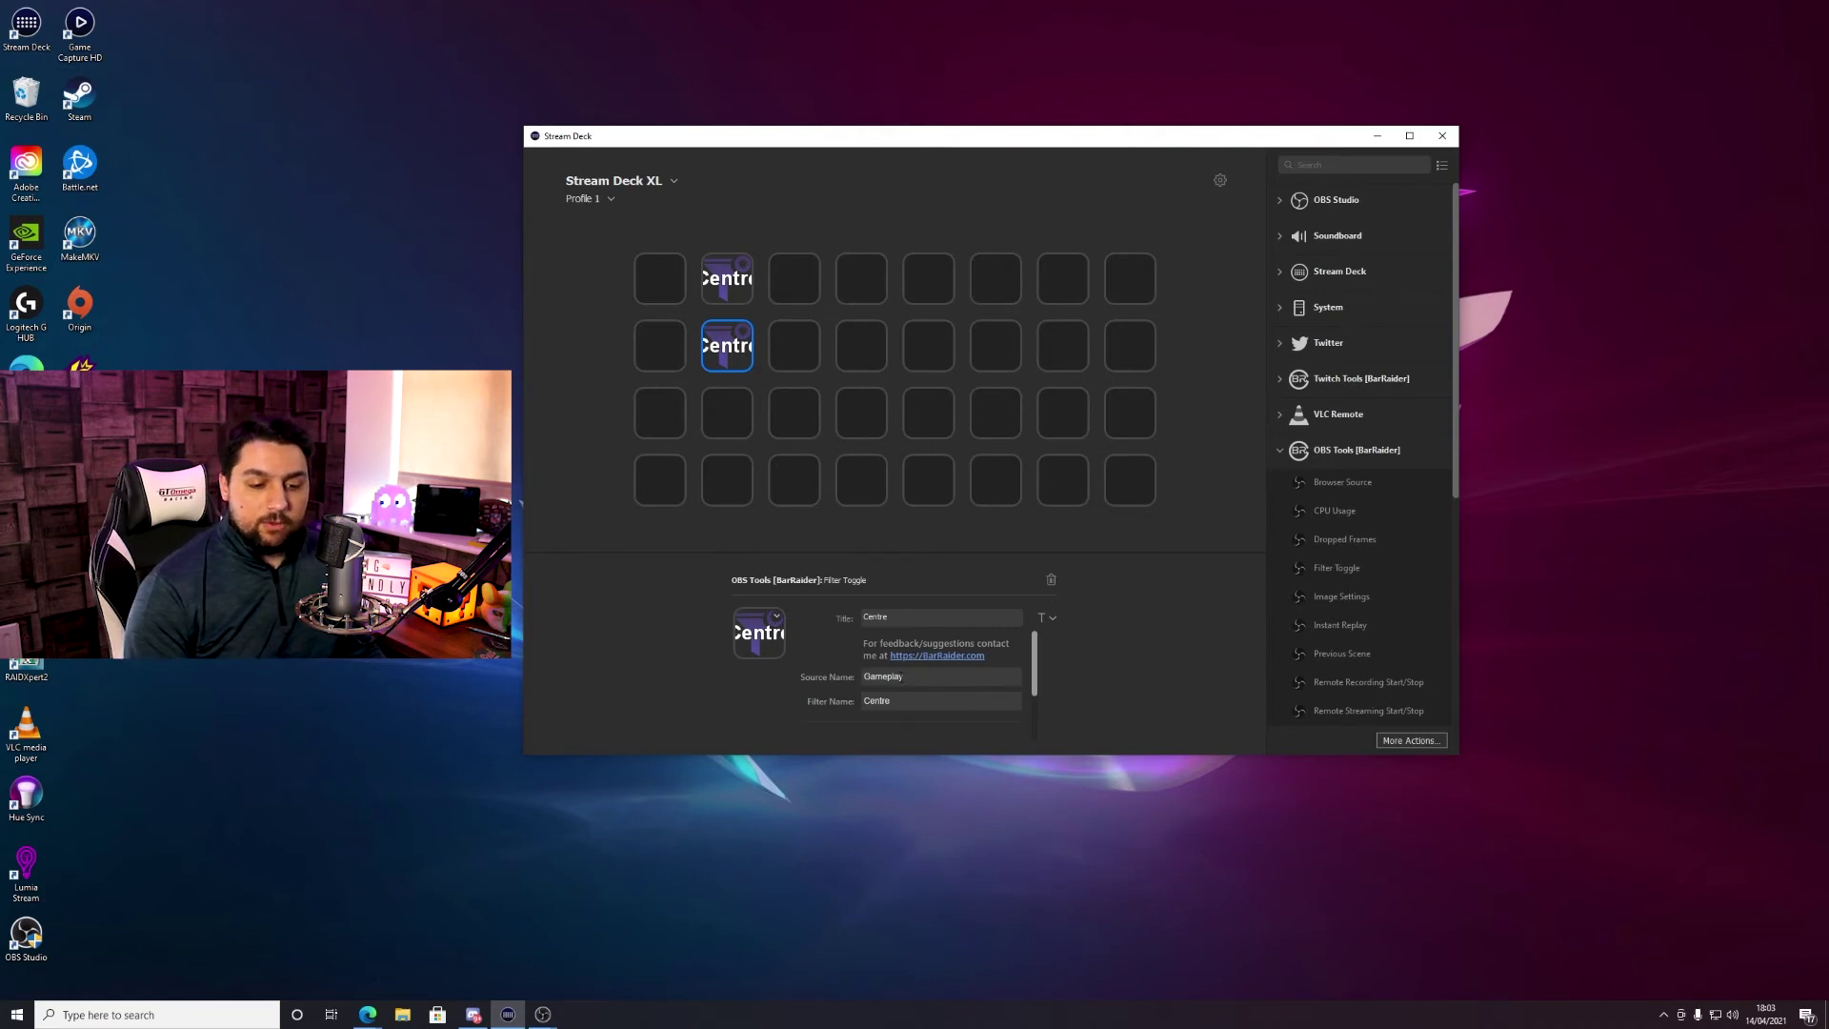
pyautogui.doubleClick(903, 617)
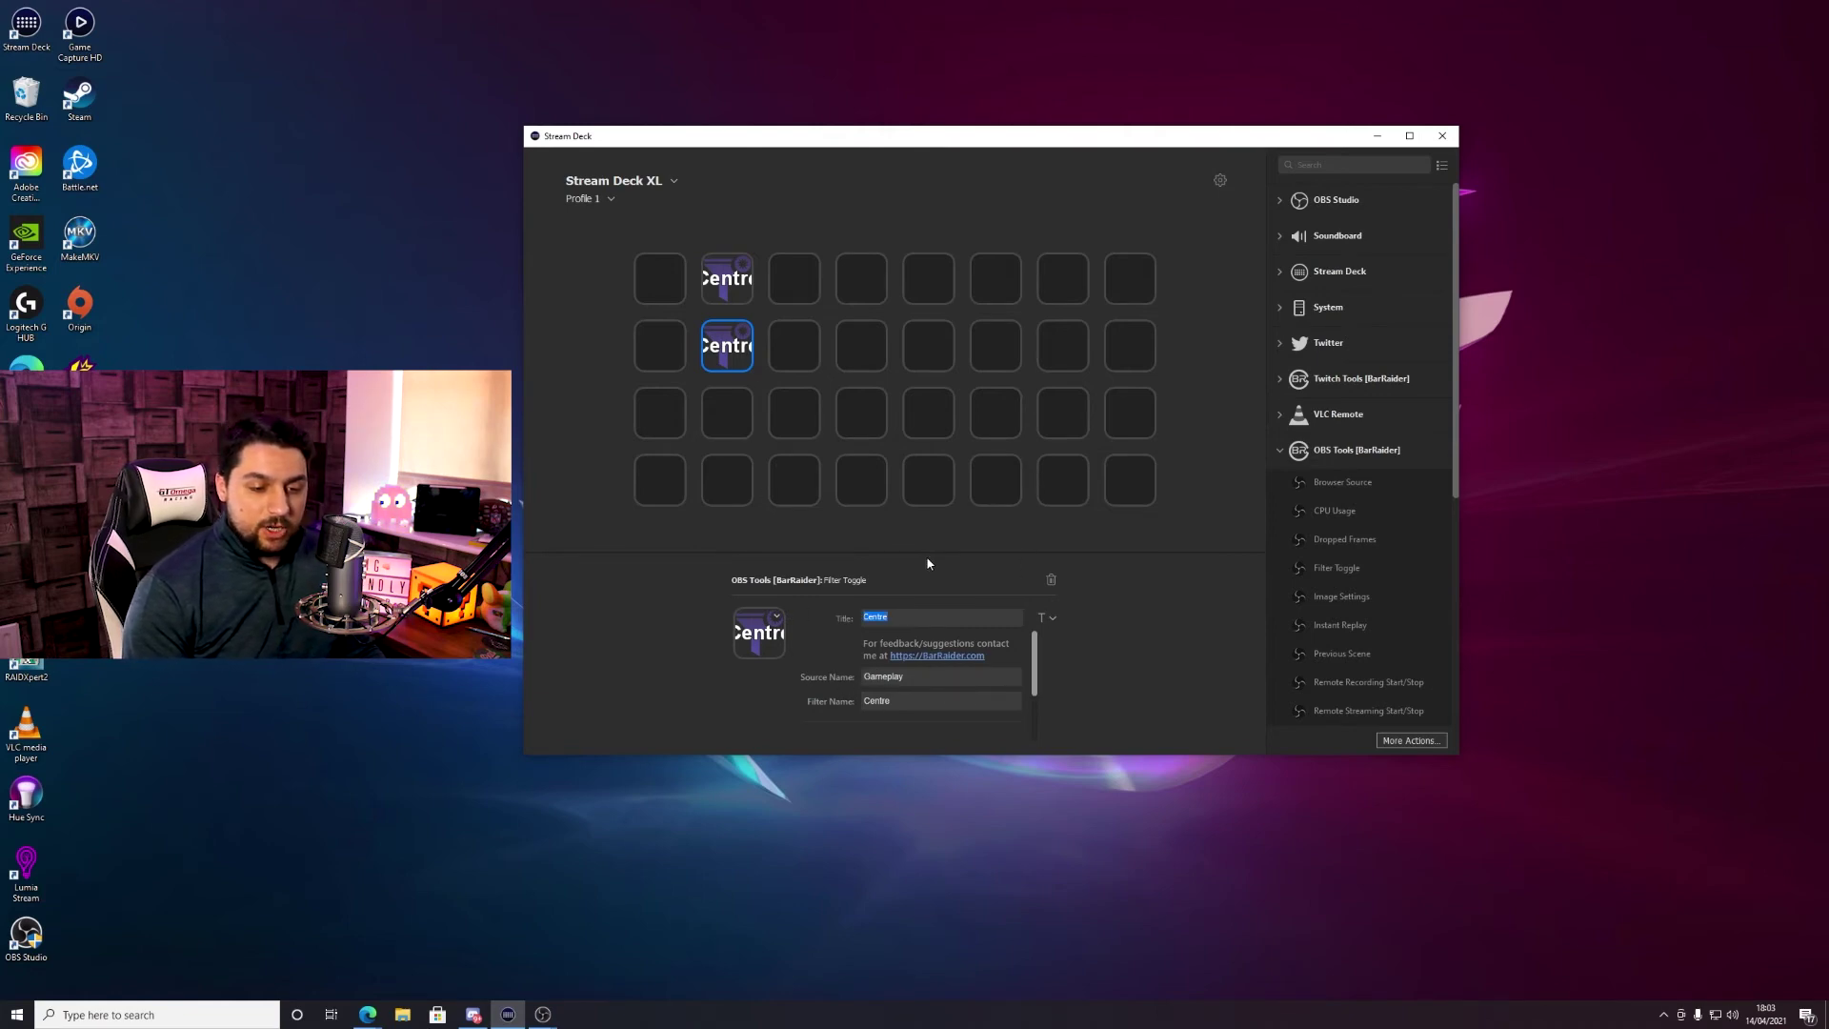
pyautogui.write('ML')
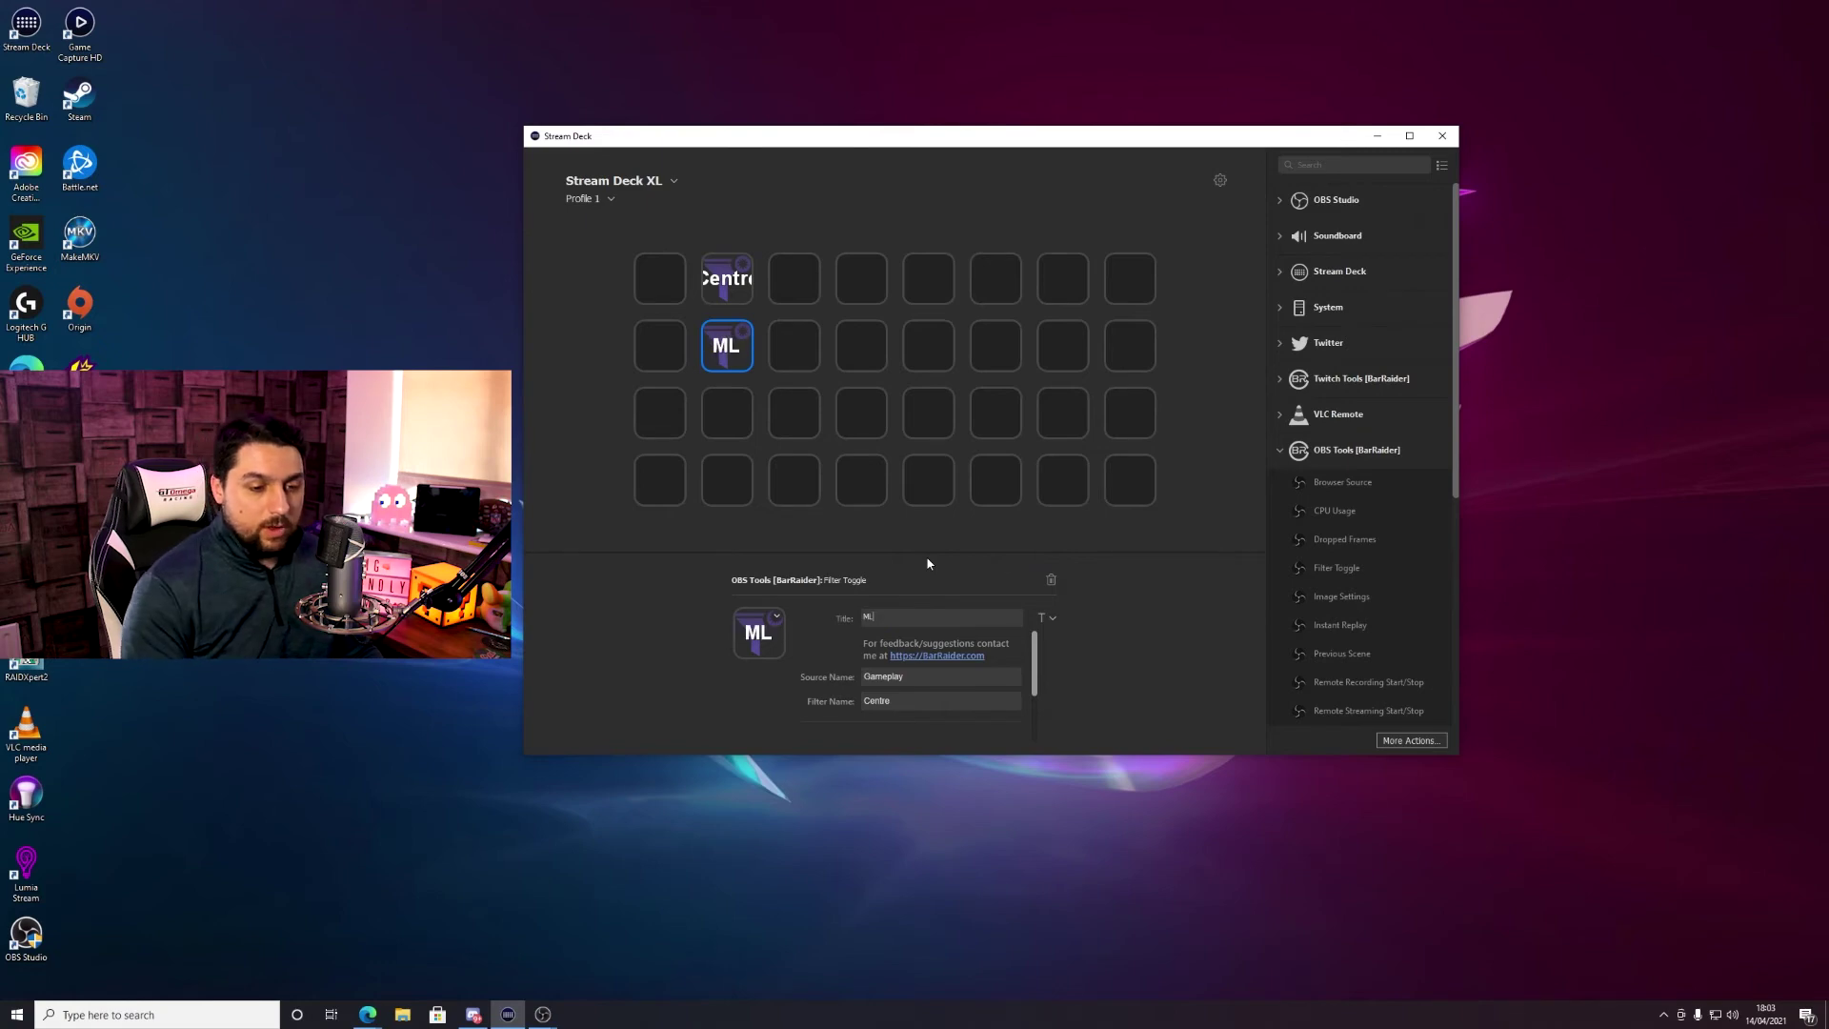
pyautogui.doubleClick(903, 702)
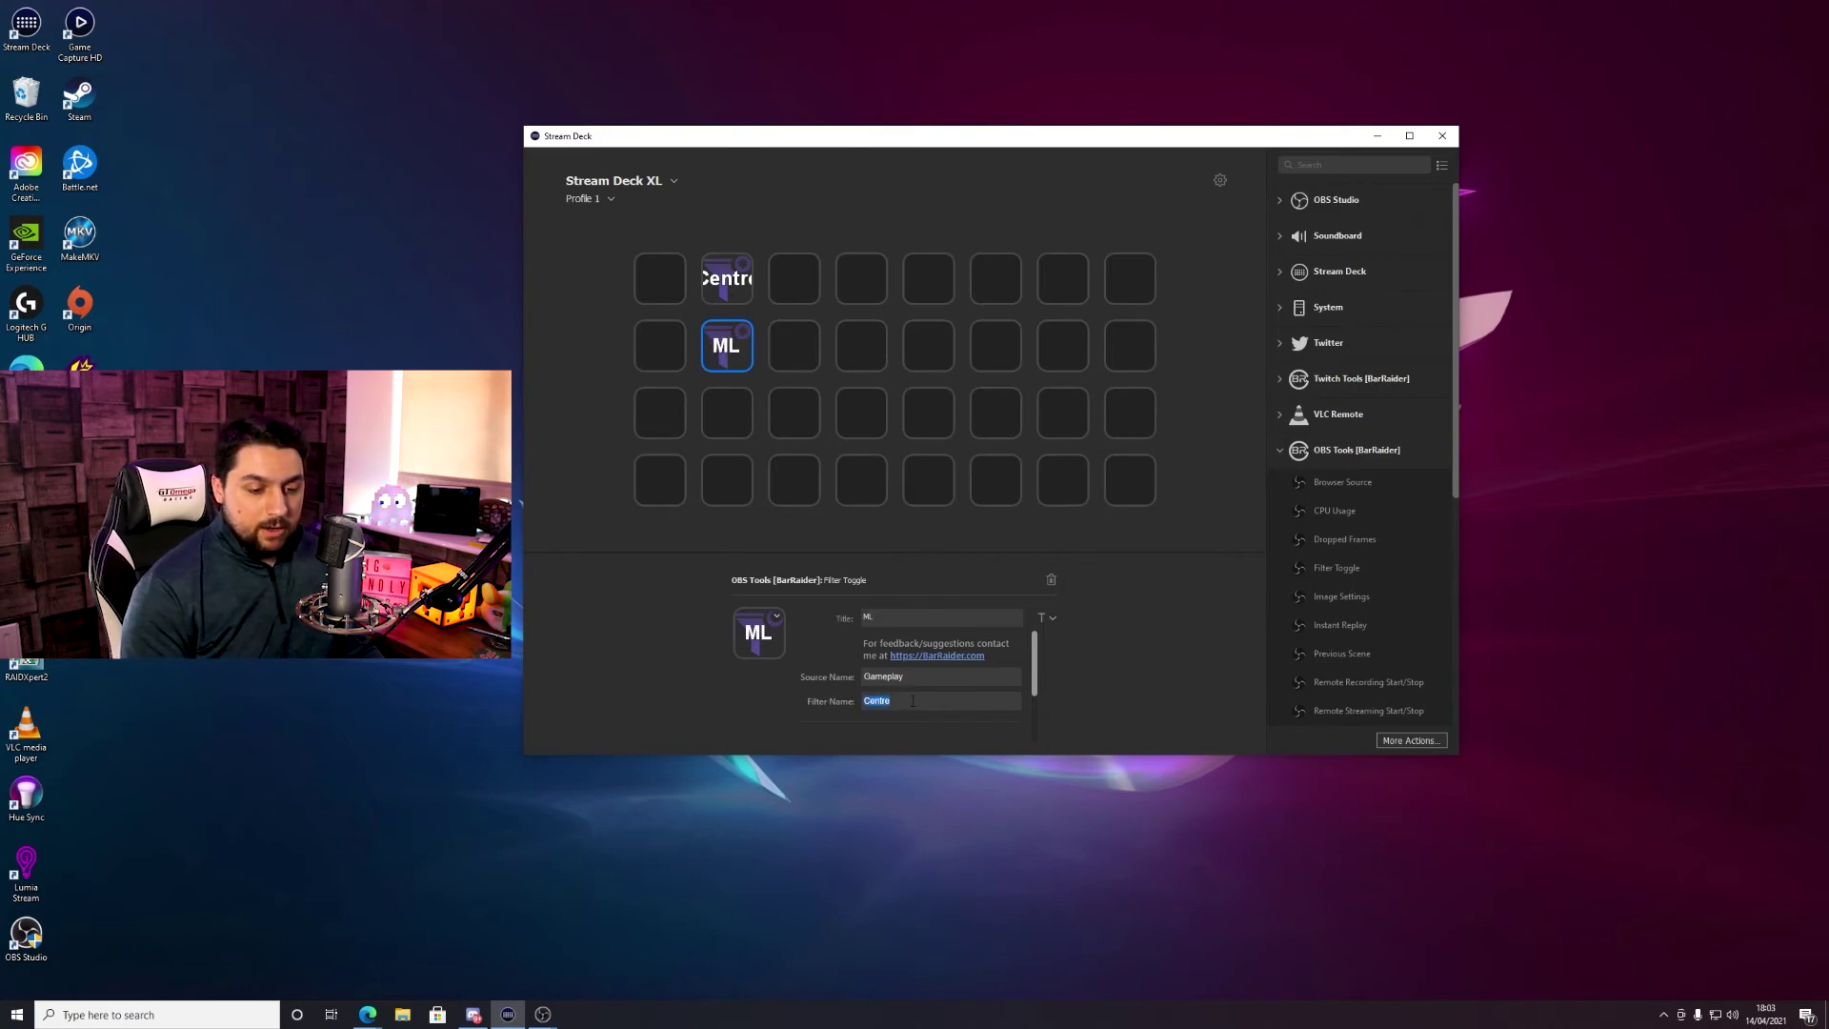
pyautogui.write('Mid Left')
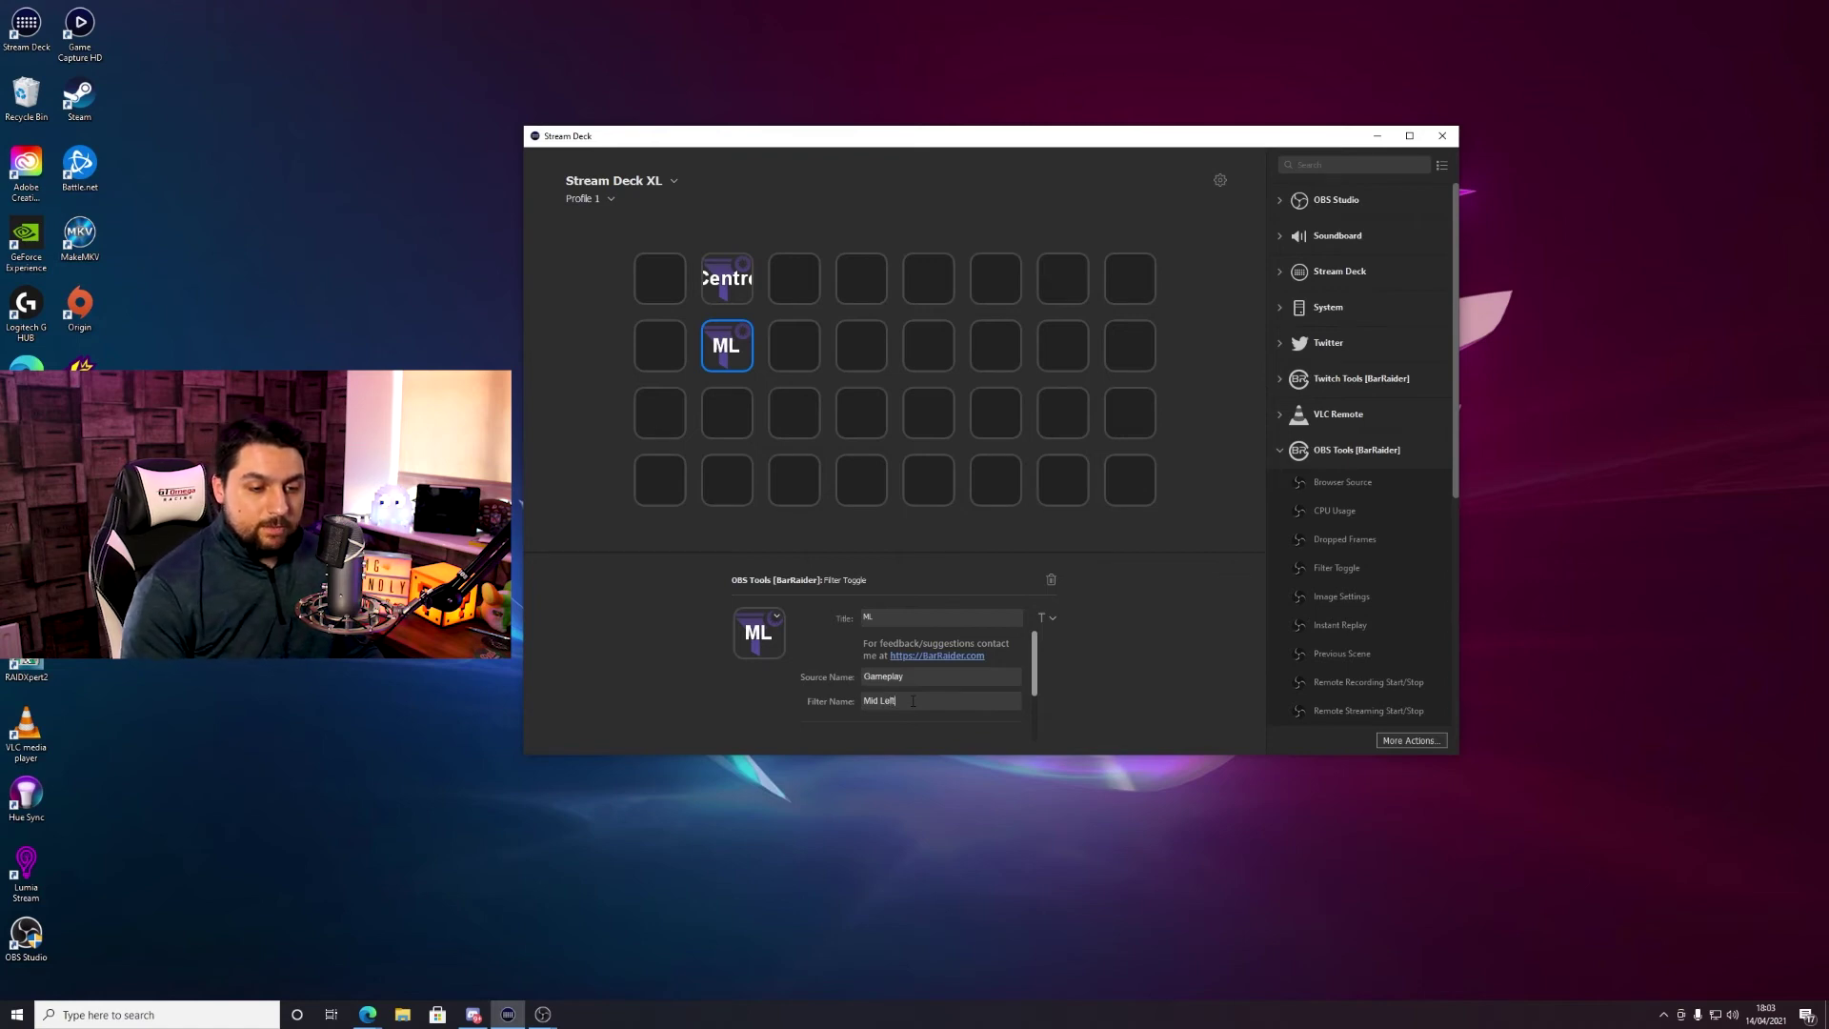
# Duplicate the ML key onto the third key of the second row, with title TR and filter name Top Right.
pyautogui.click(777, 352)
pyautogui.hotkey('ctrl', 'v')
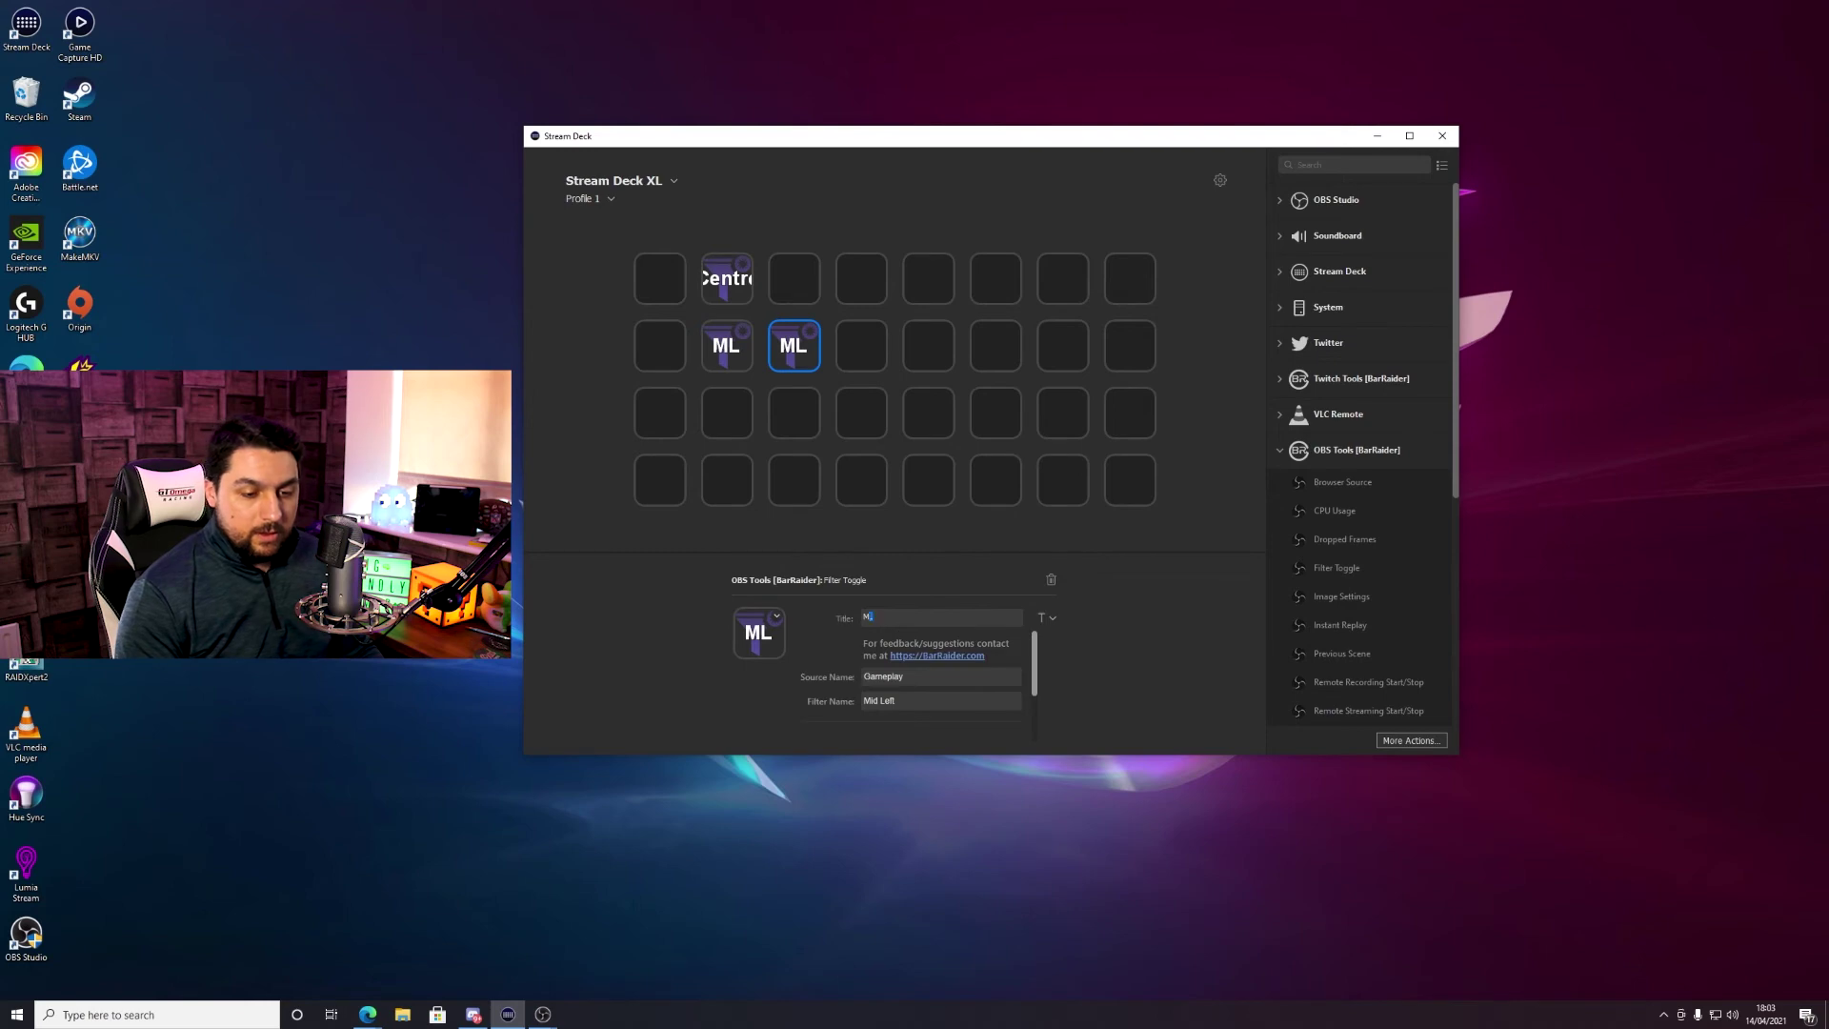
pyautogui.write('TR')
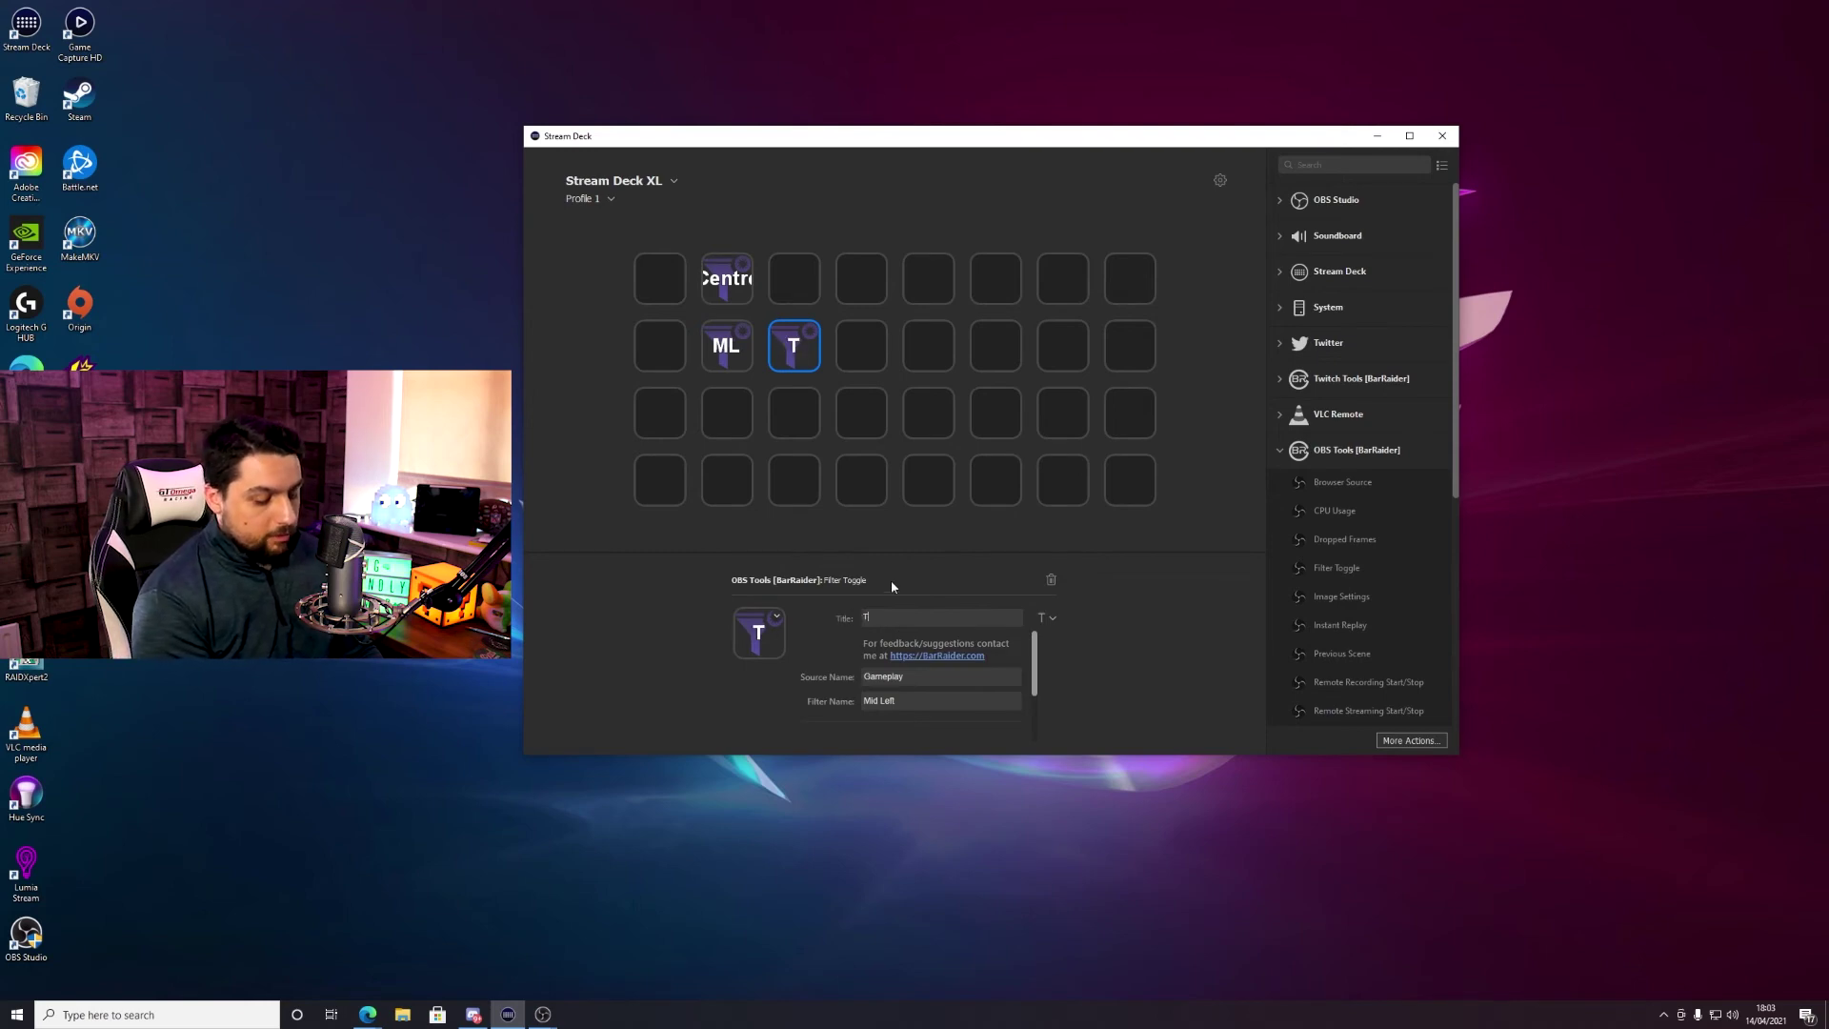
pyautogui.tripleClick(919, 695)
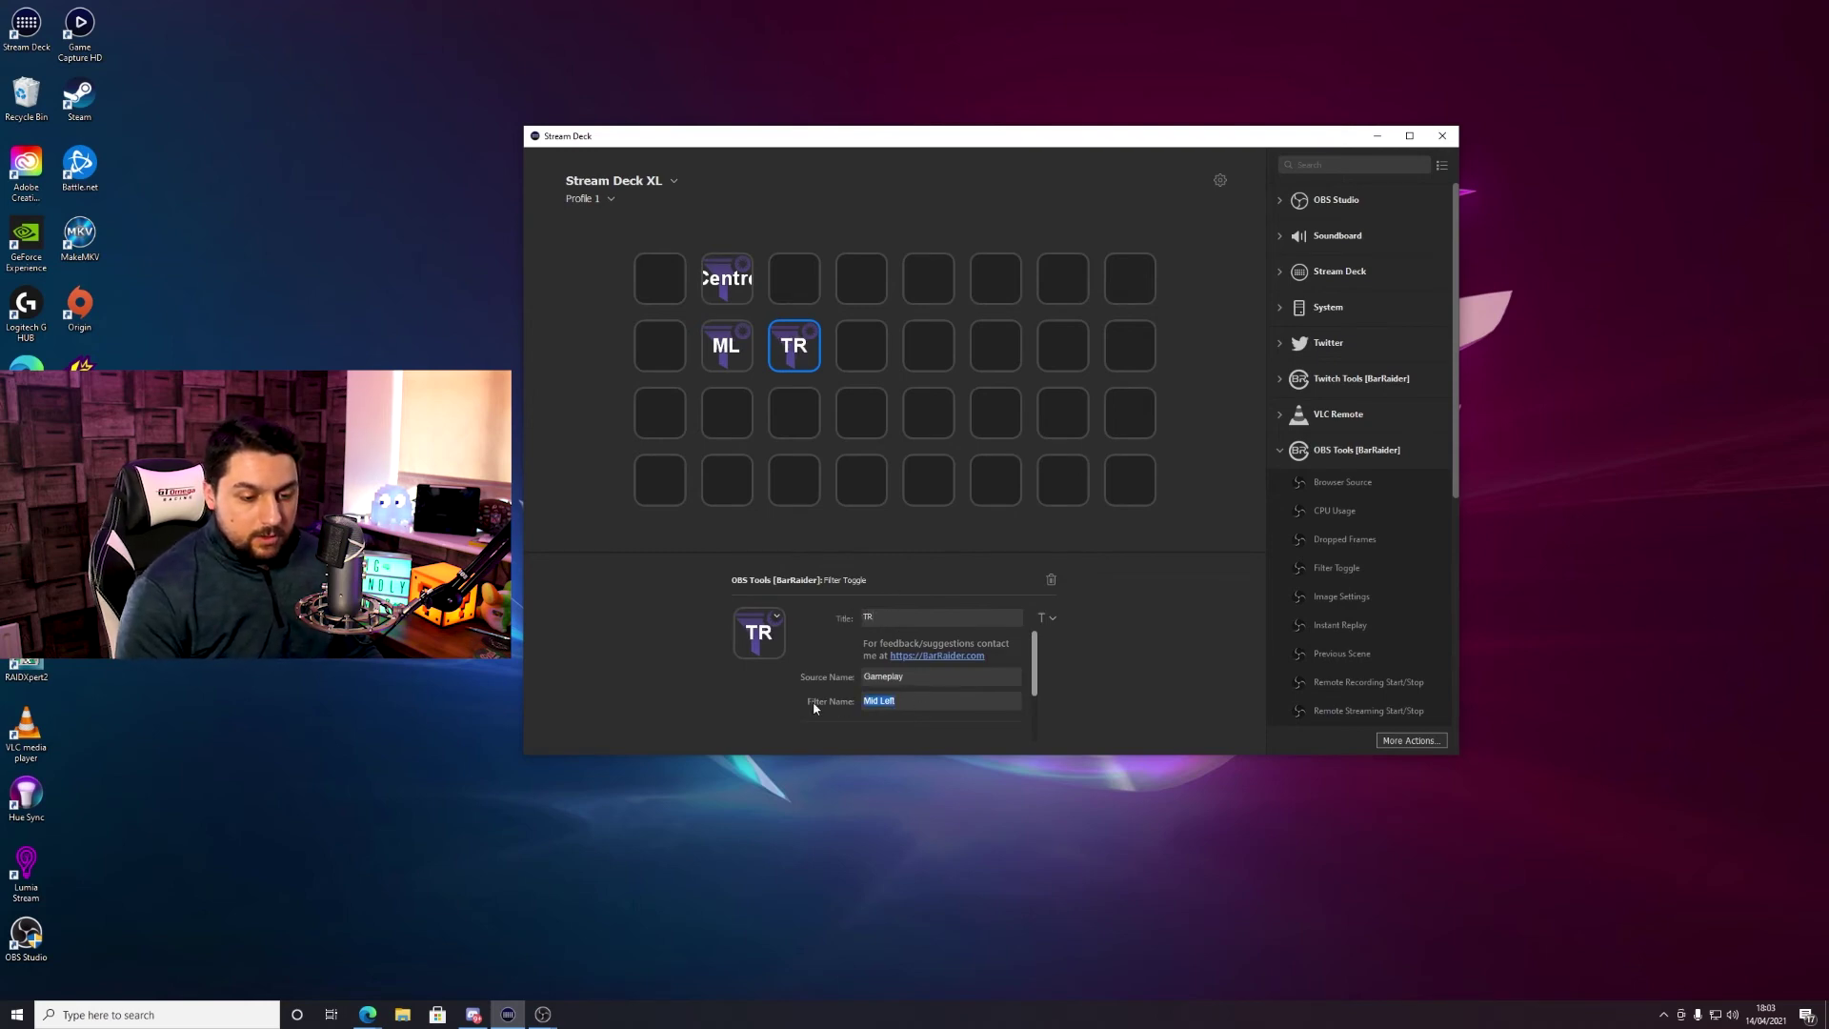
pyautogui.write('Top Righ')
pyautogui.click(796, 286)
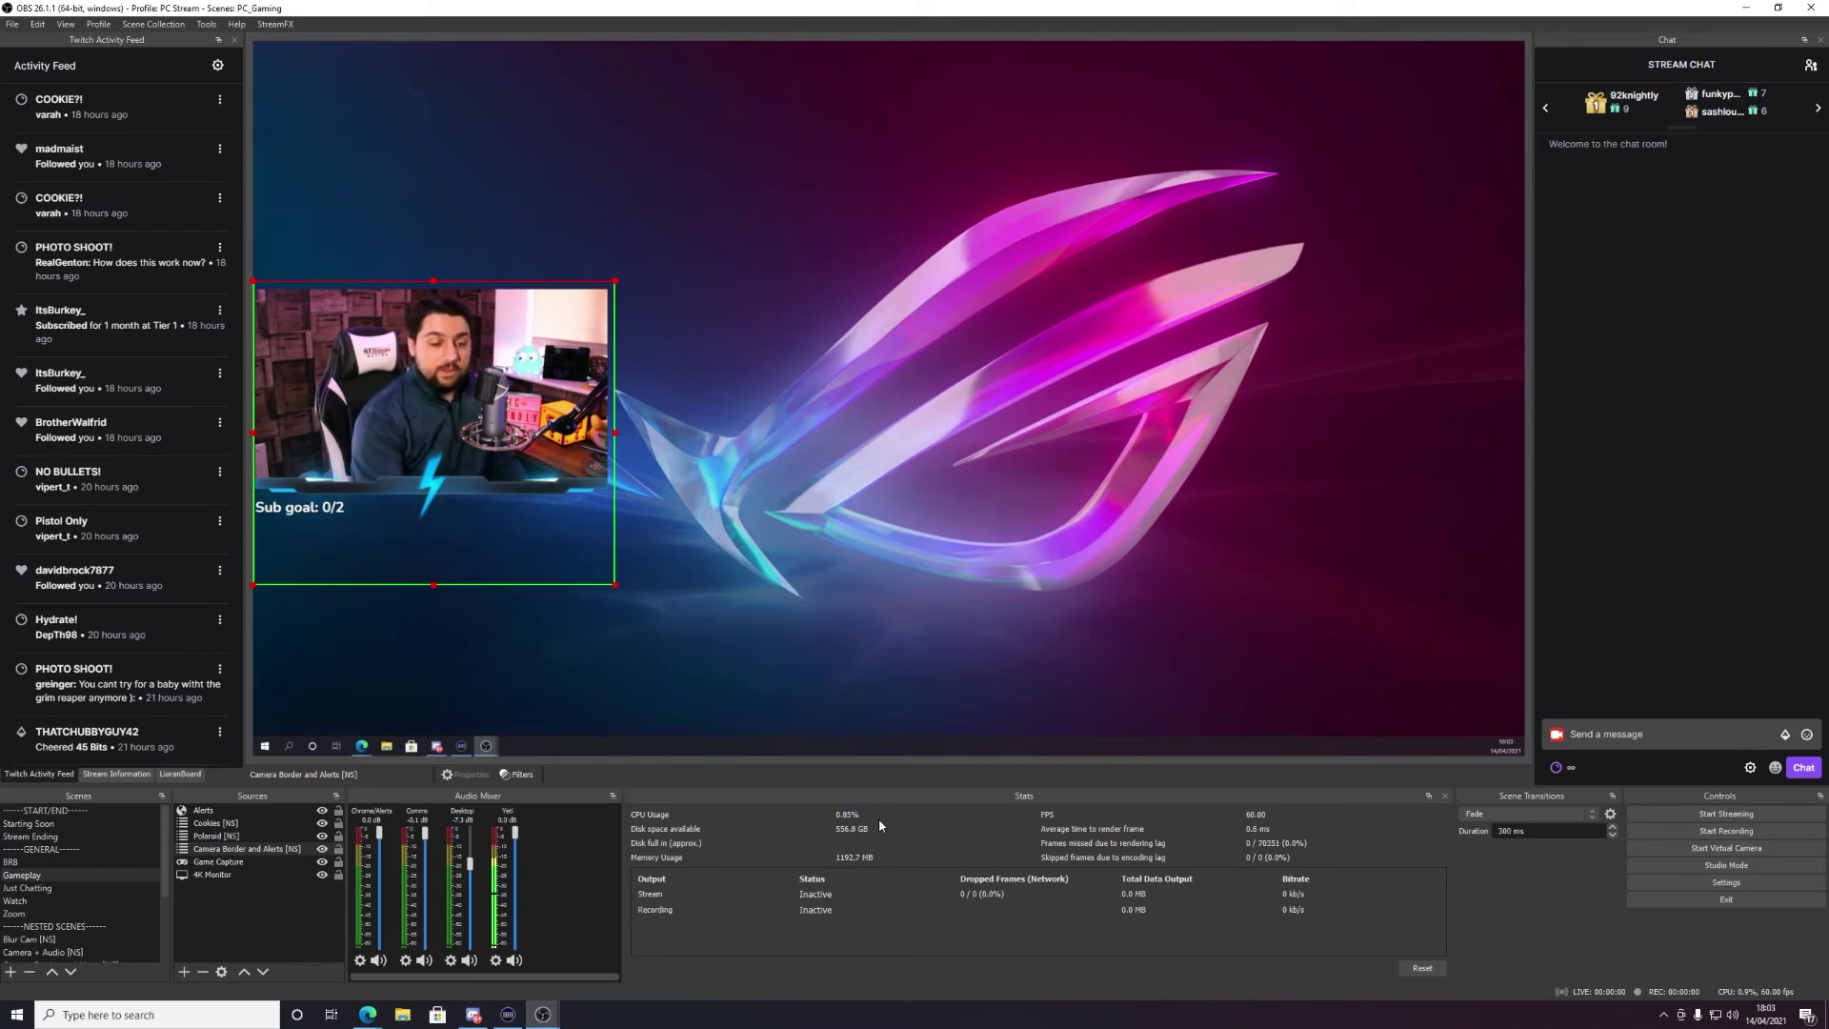
# Switch to OBS and trigger the Centre, Mid Left and Top Right filters repeatedly from the Stream Deck to test the camera movement.
pyautogui.hotkey('ctrl', 'd')
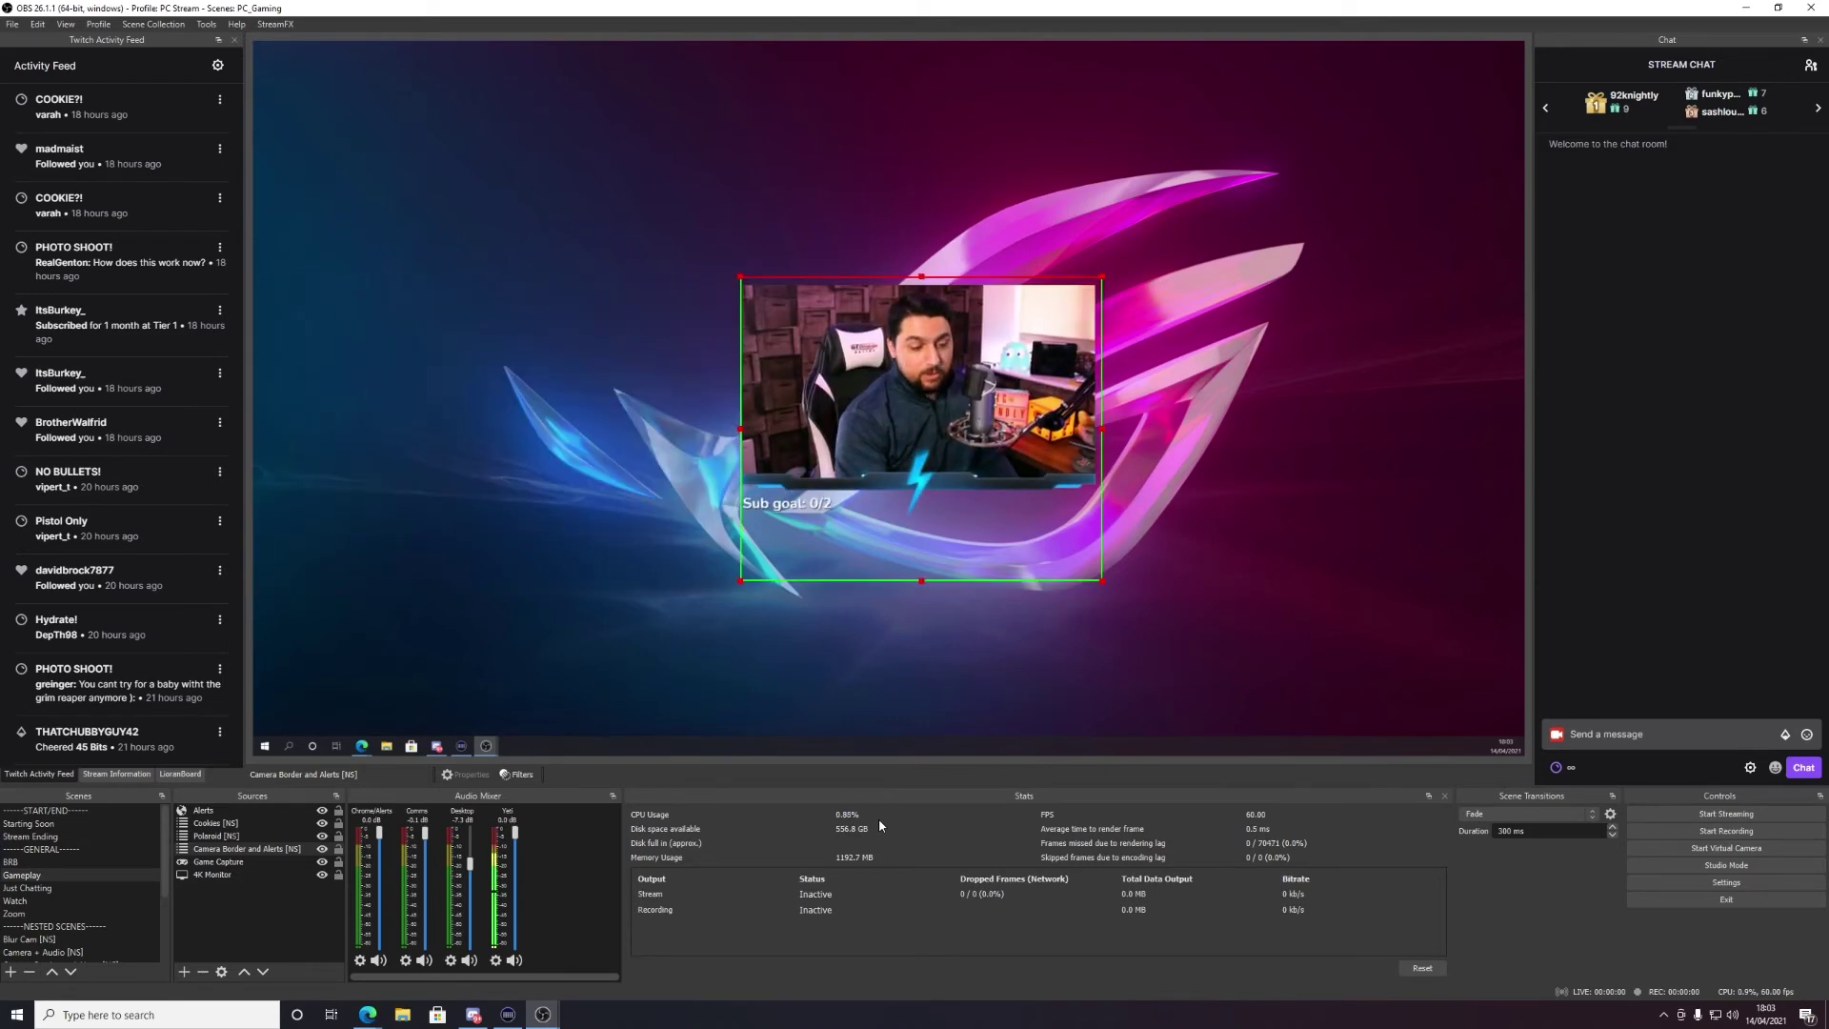
pyautogui.hotkey('ctrl', 'z')
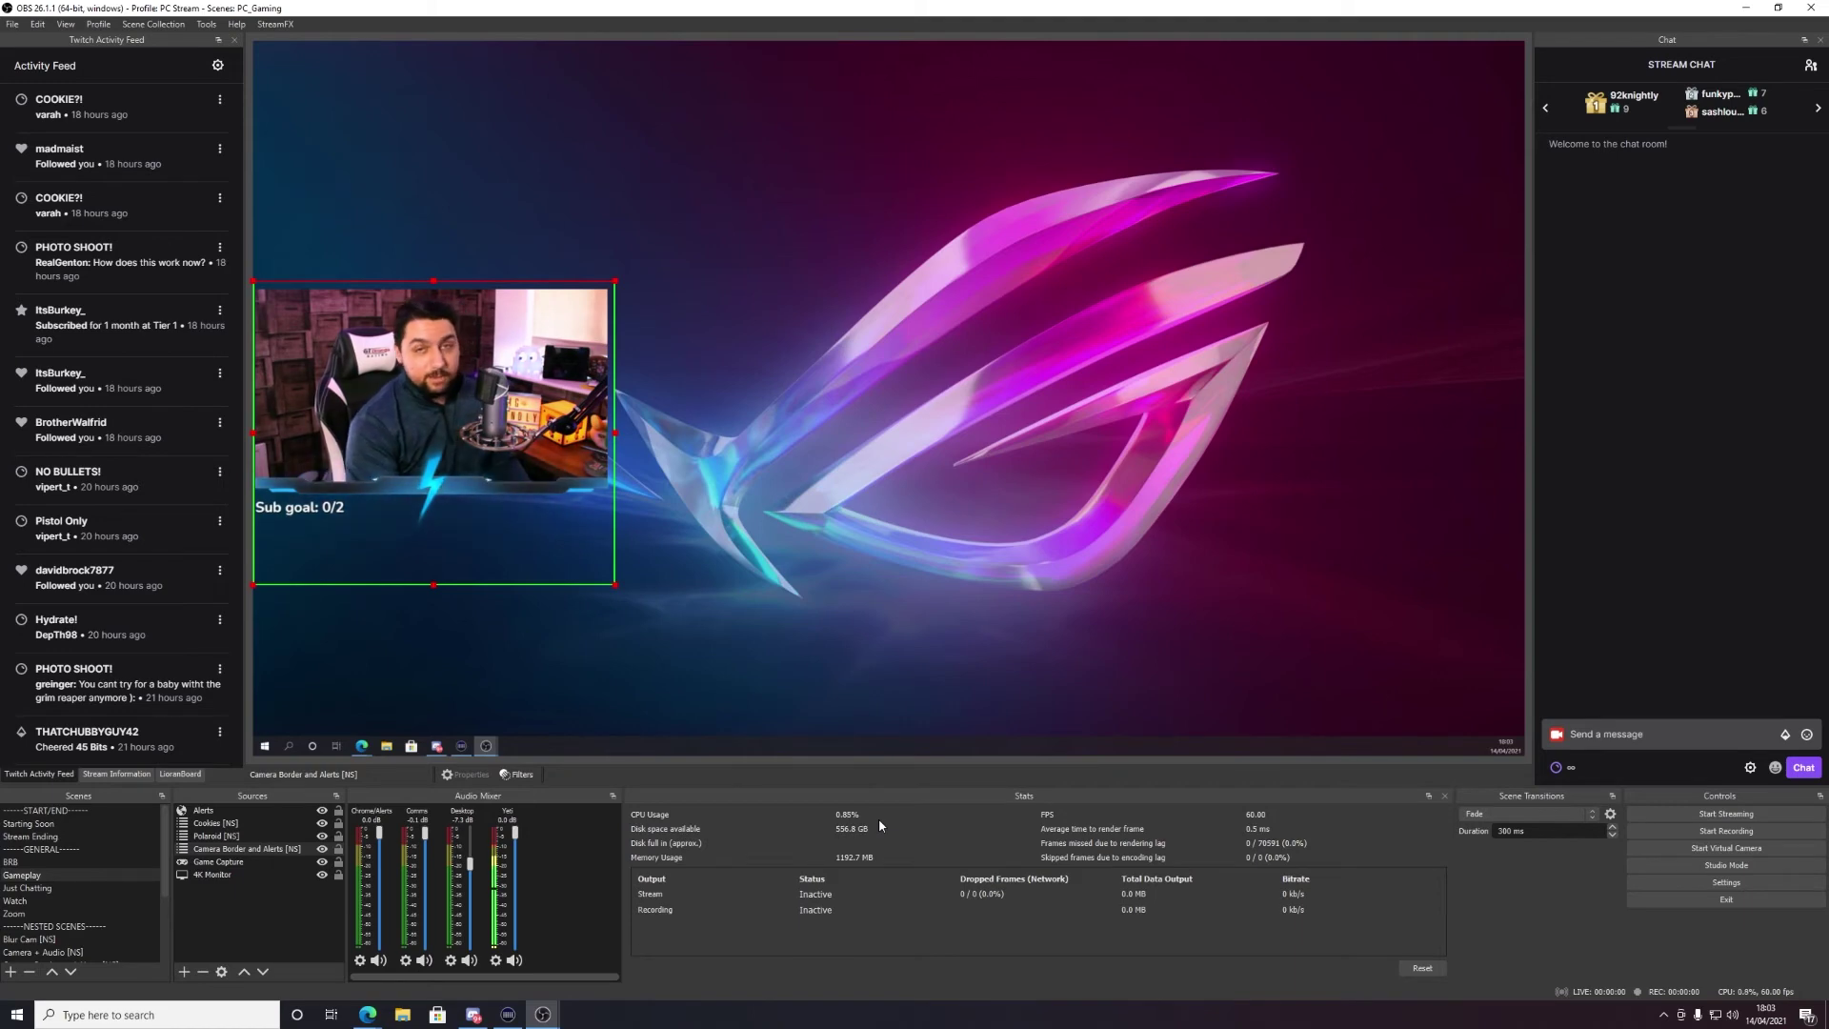
pyautogui.hotkey('ctrl', 'd')
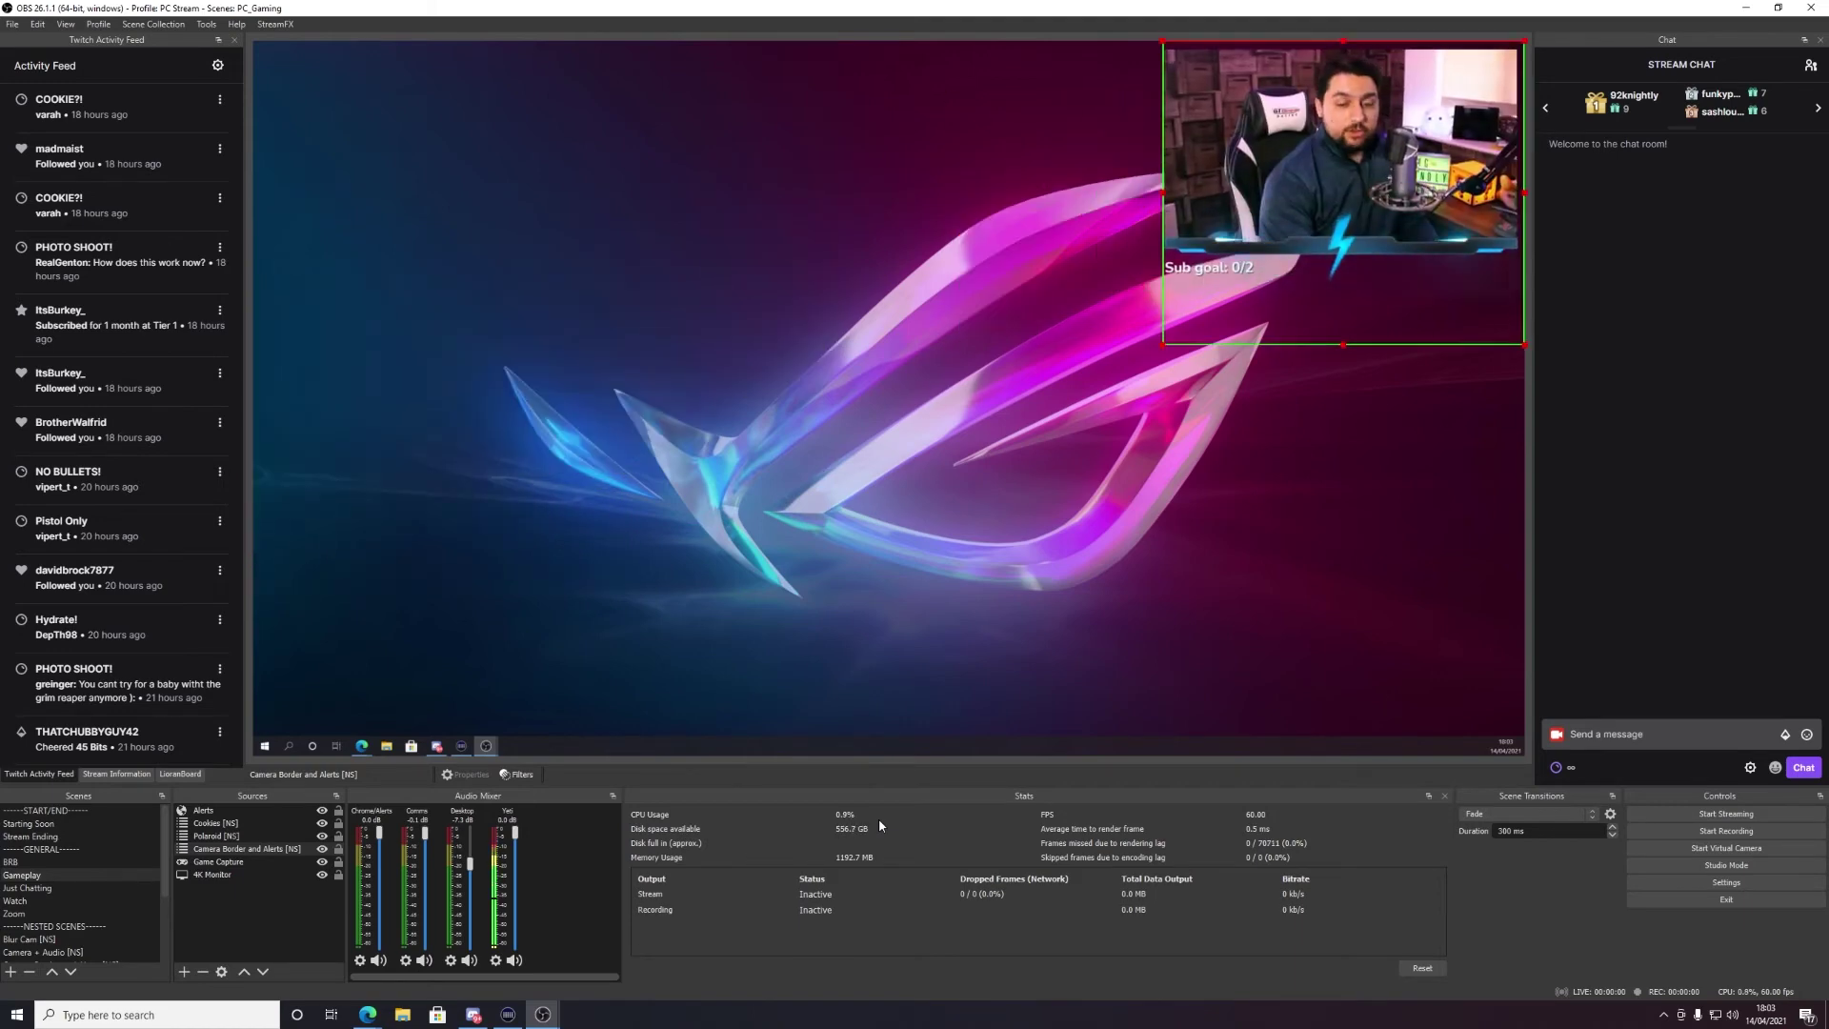
pyautogui.hotkey('ctrl', 'z')
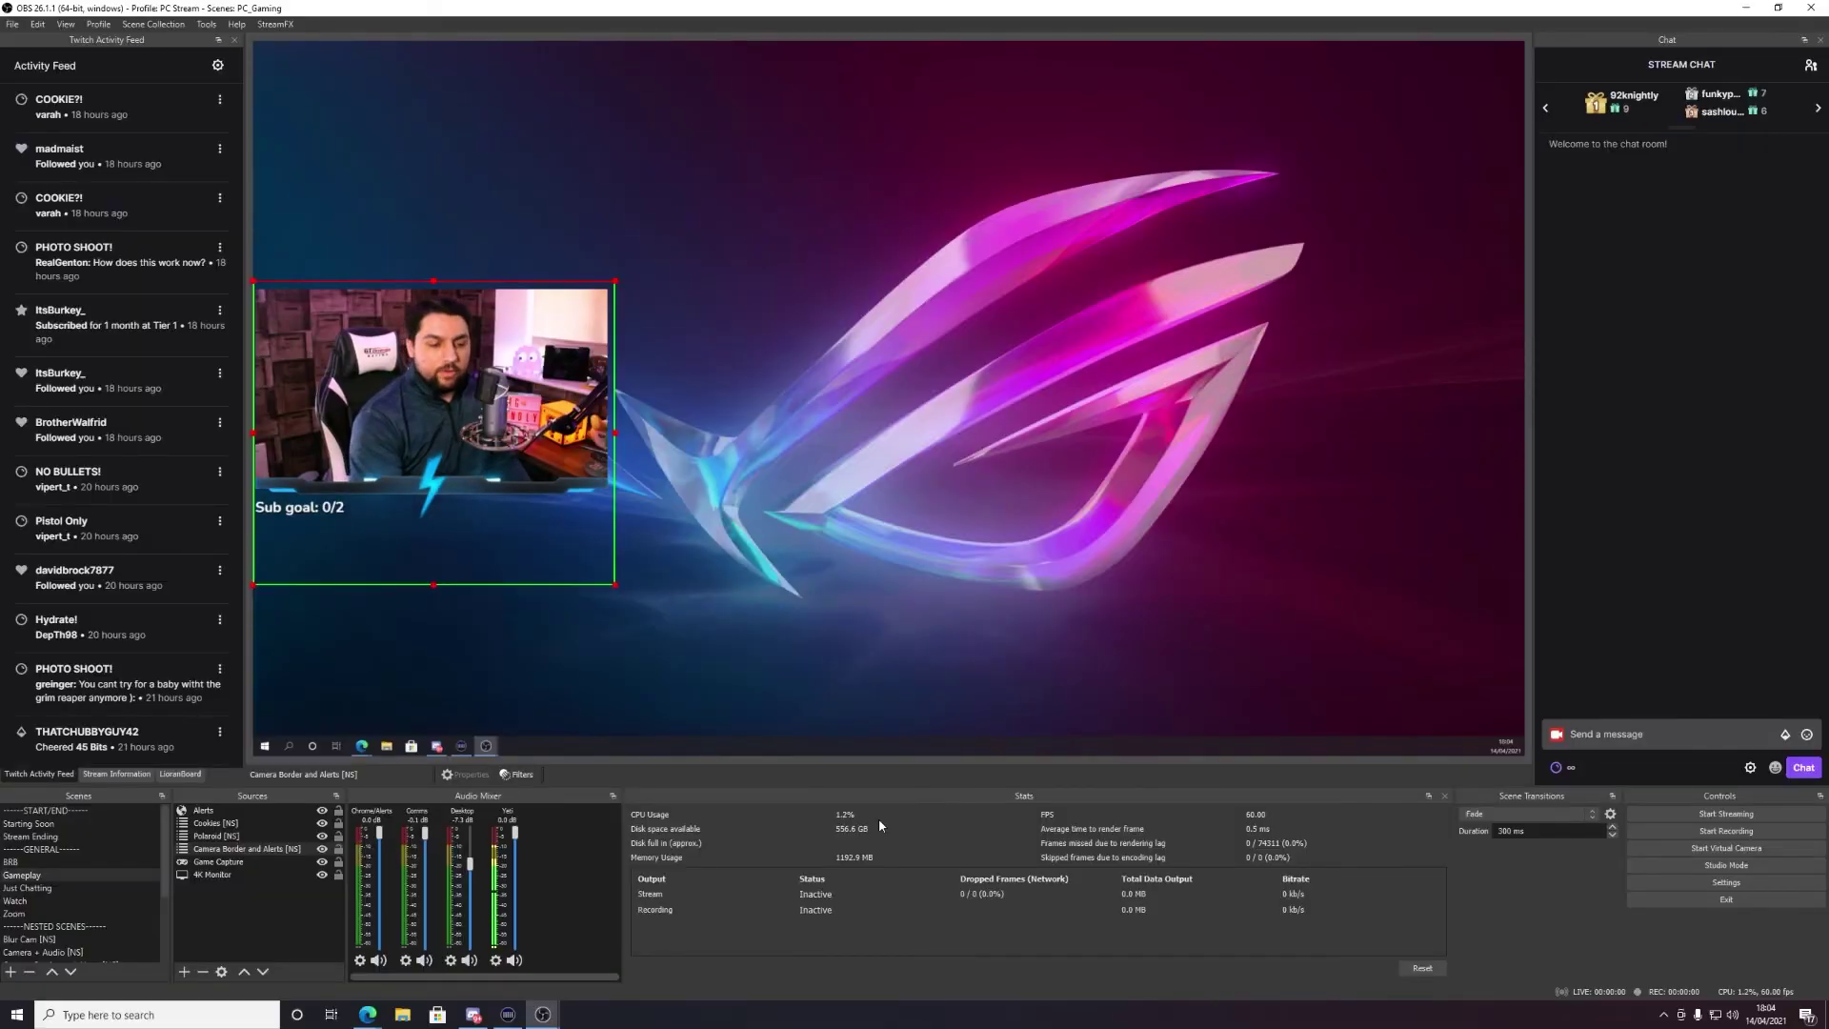
pyautogui.press('F1')
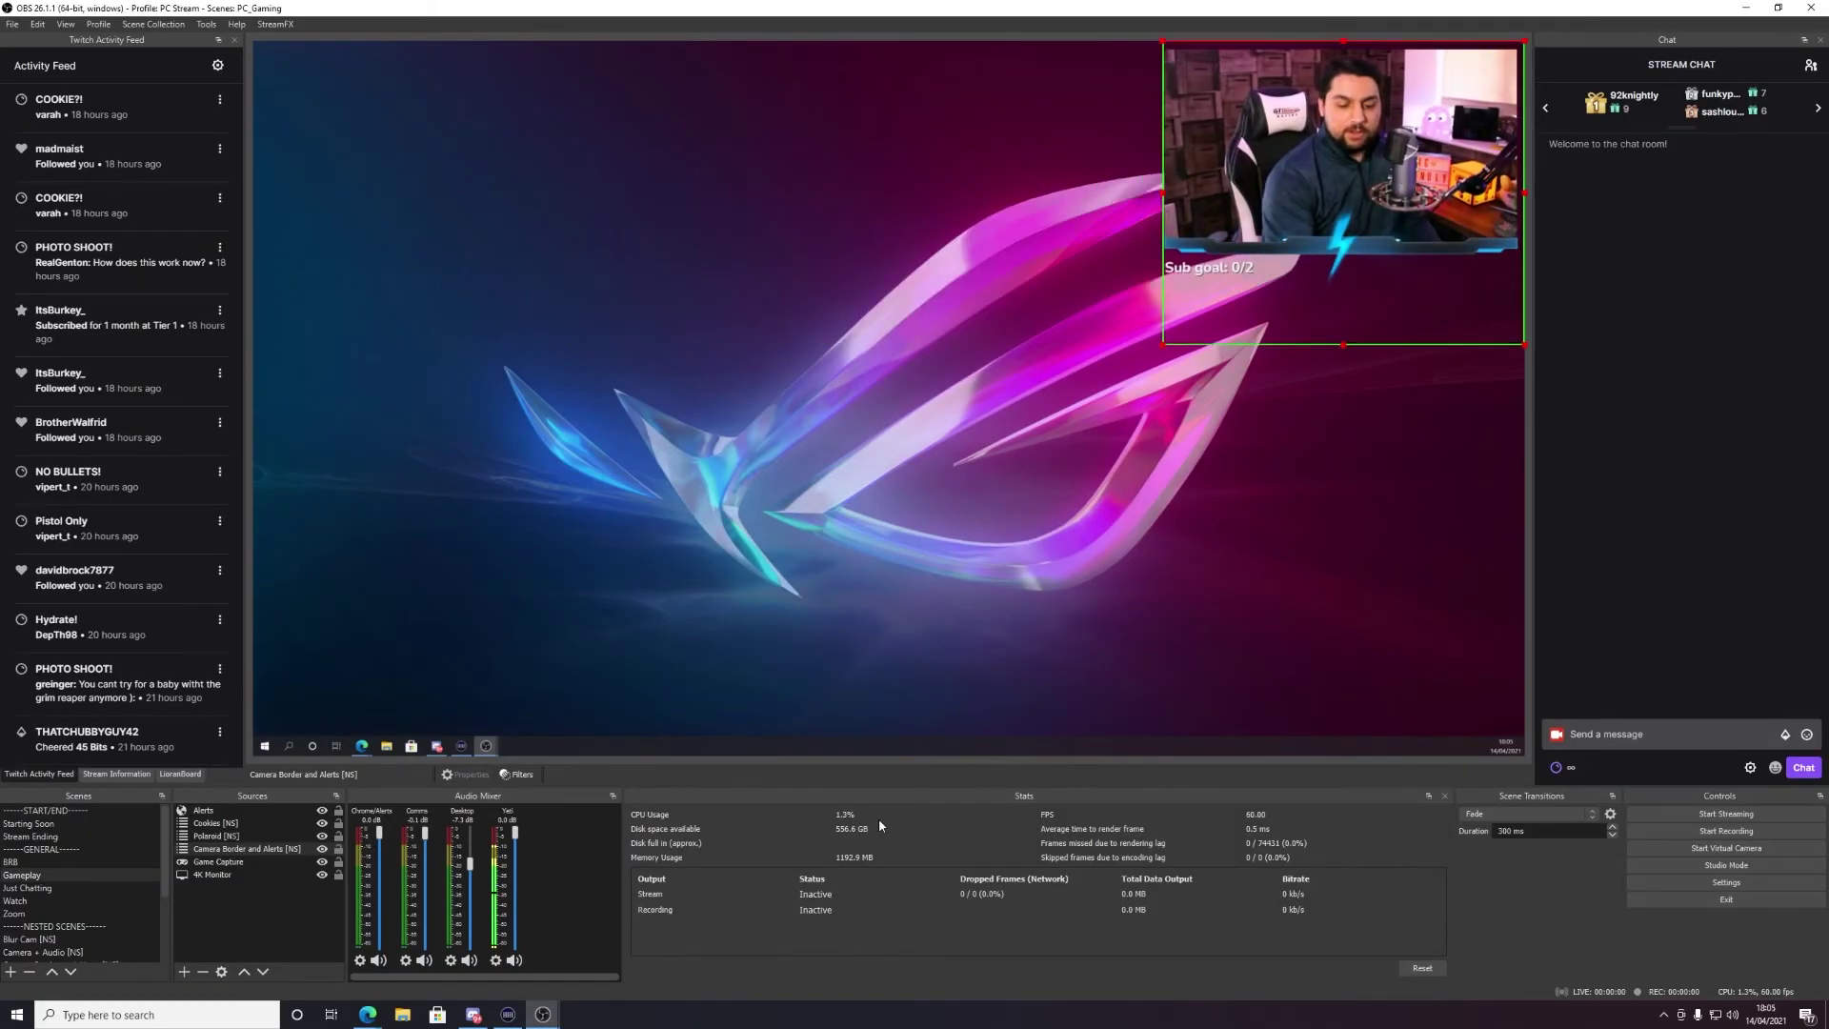
pyautogui.press('F2')
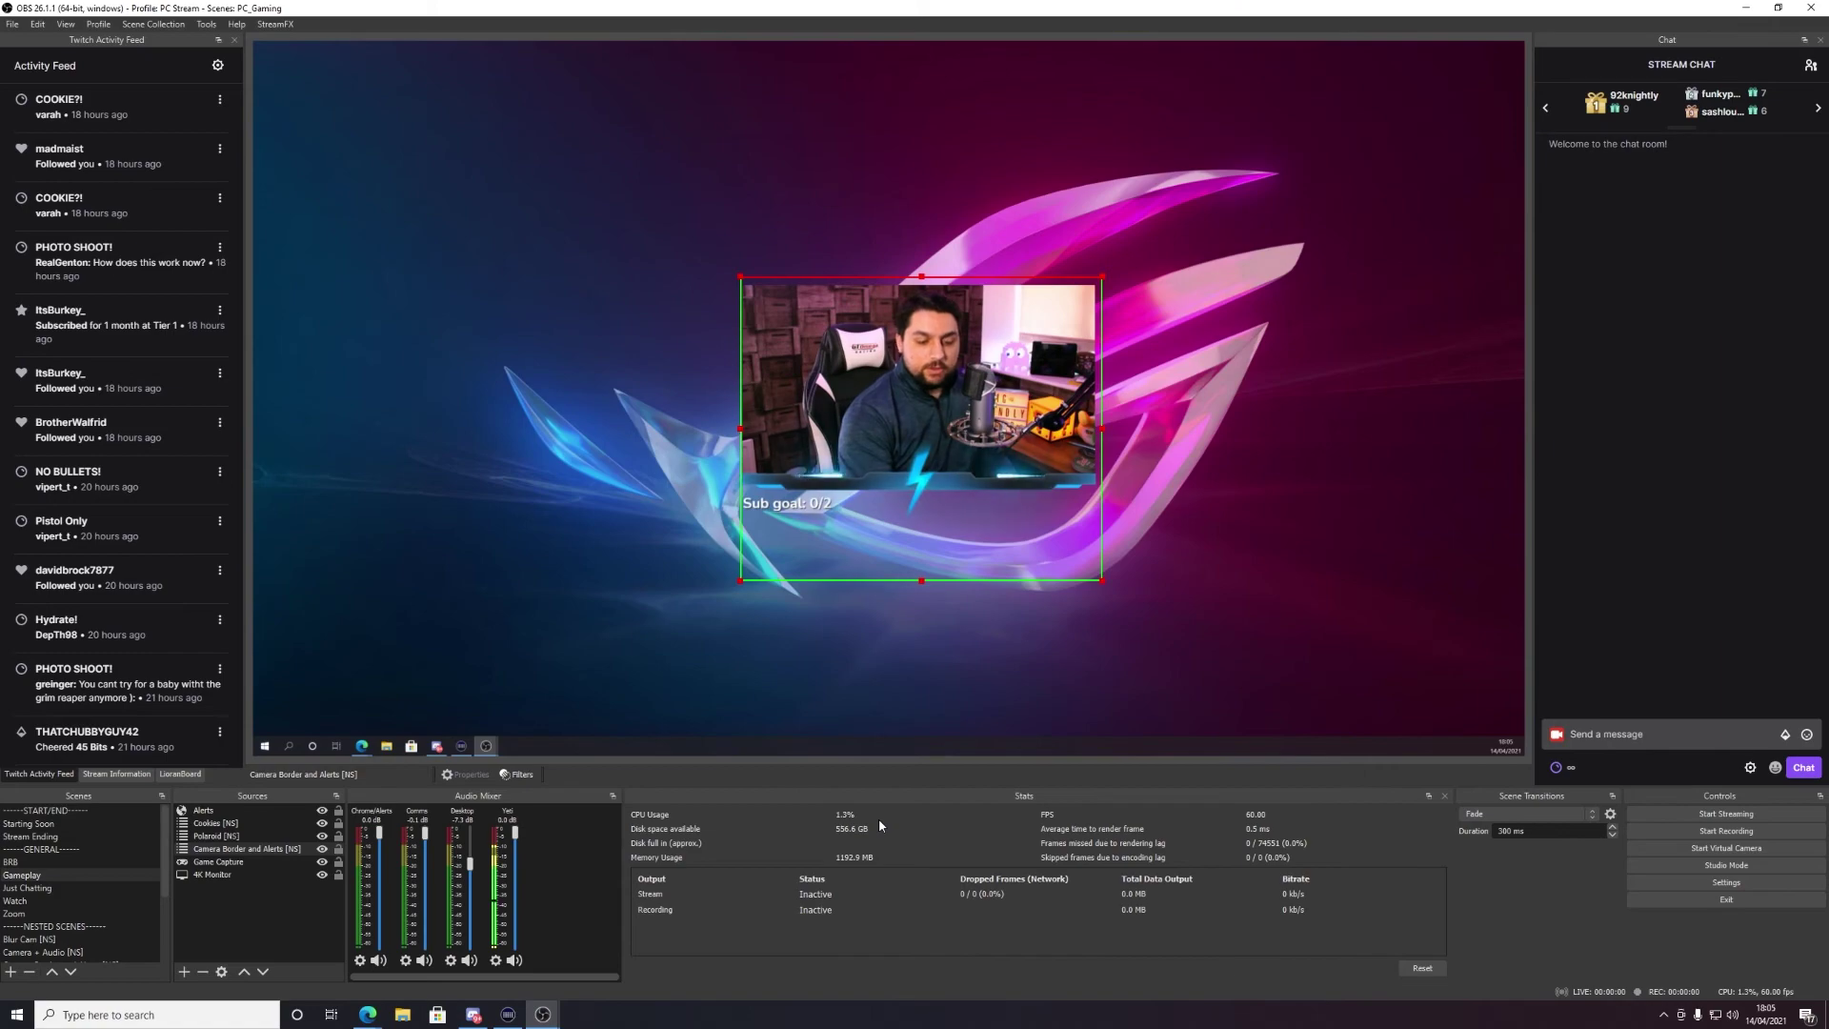
pyautogui.press('F3')
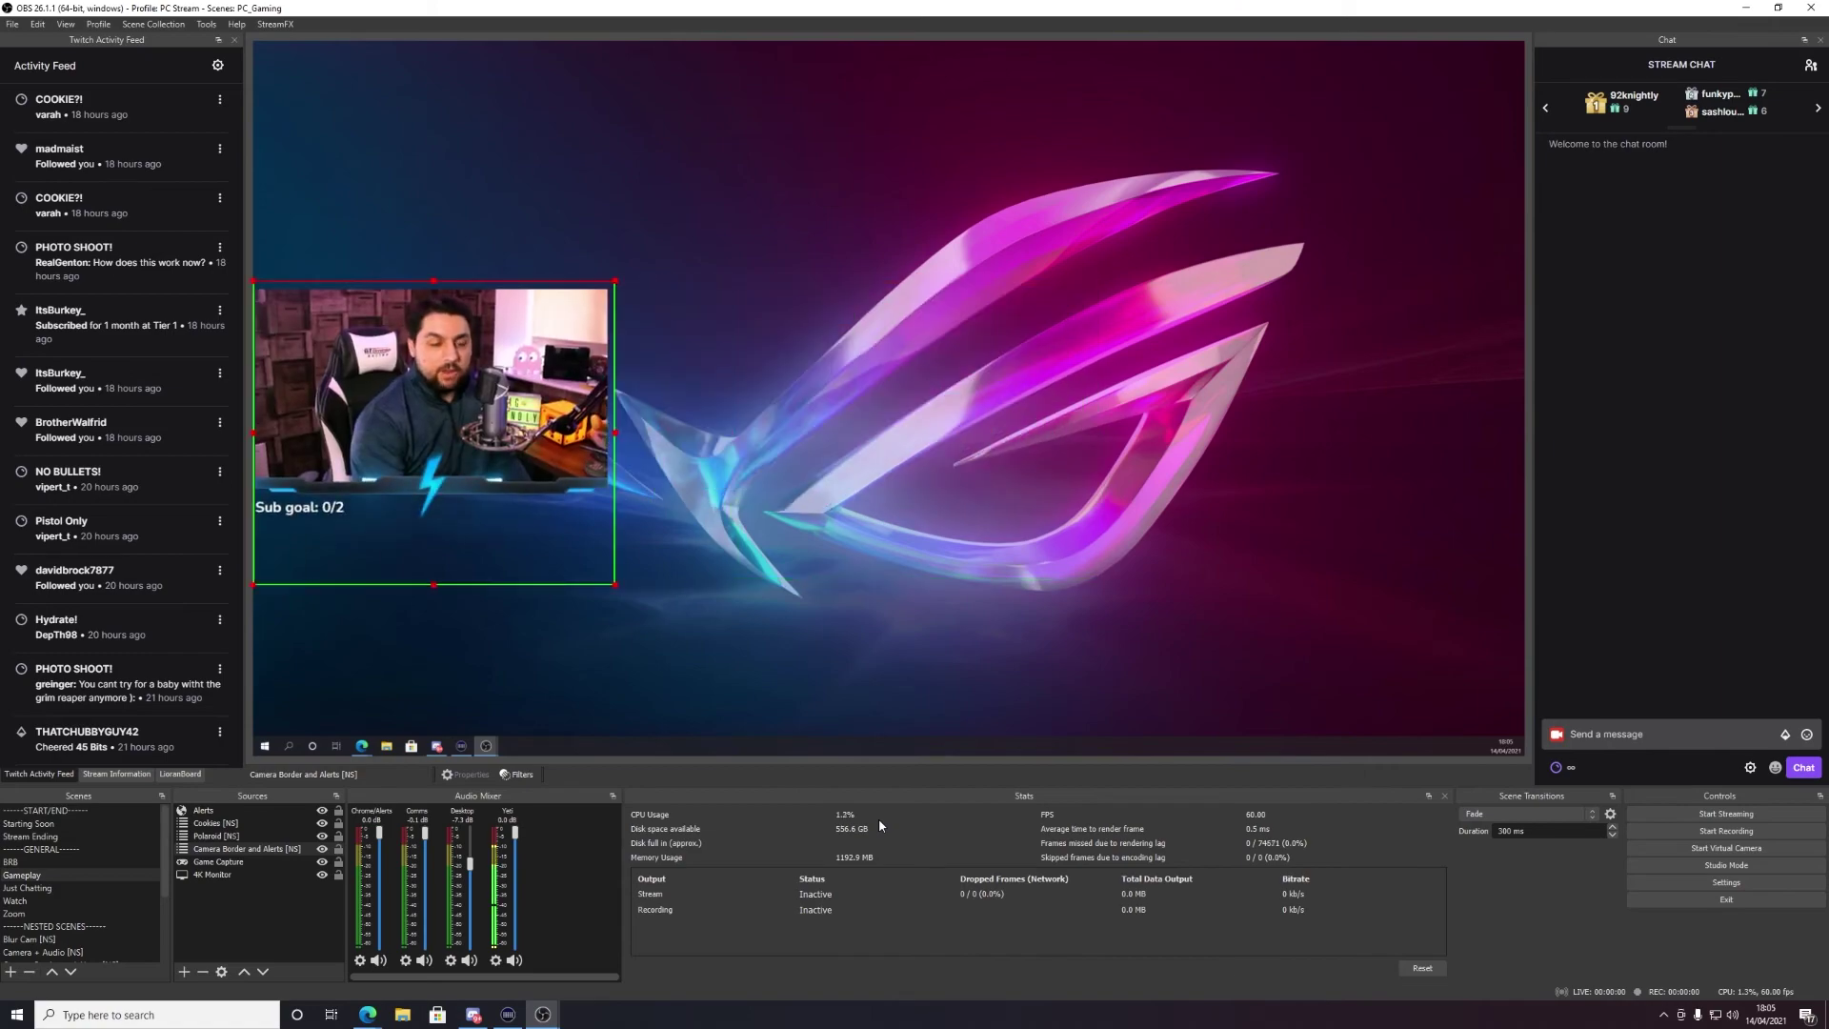